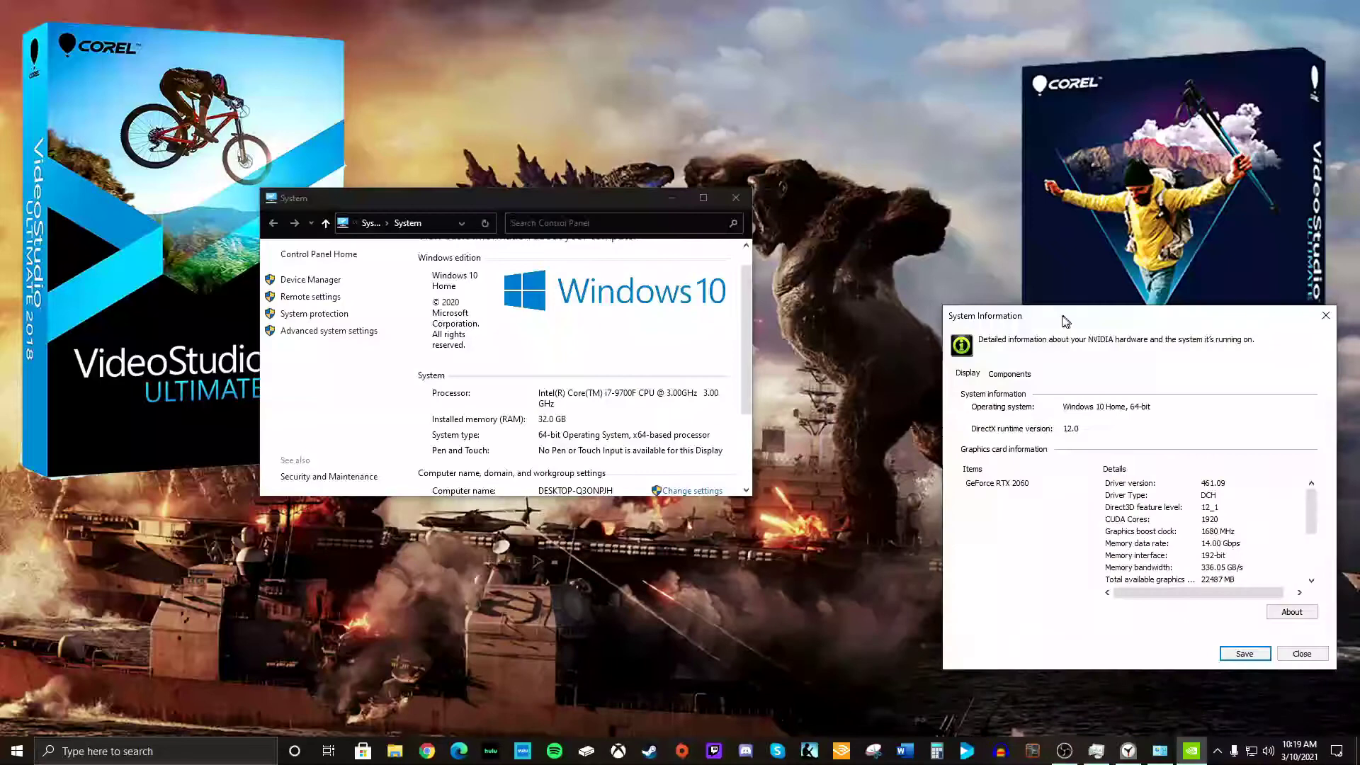
Close the NVIDIA graphics card details dialog and then the Windows System summary window.
{"action": "left_click_drag", "start_coordinate": [1055, 310], "coordinate": [787, 199]}
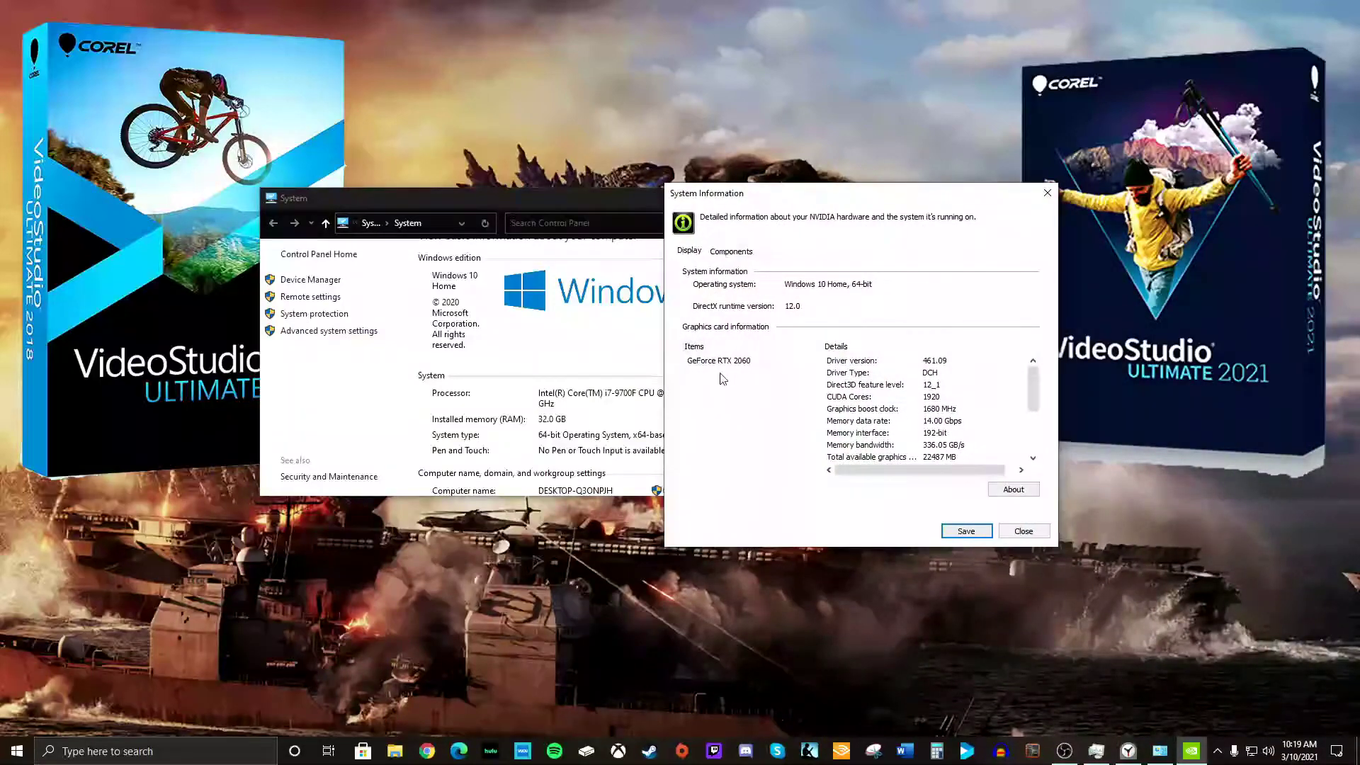
{"action": "left_click", "coordinate": [1046, 192]}
{"action": "left_click", "coordinate": [735, 197]}
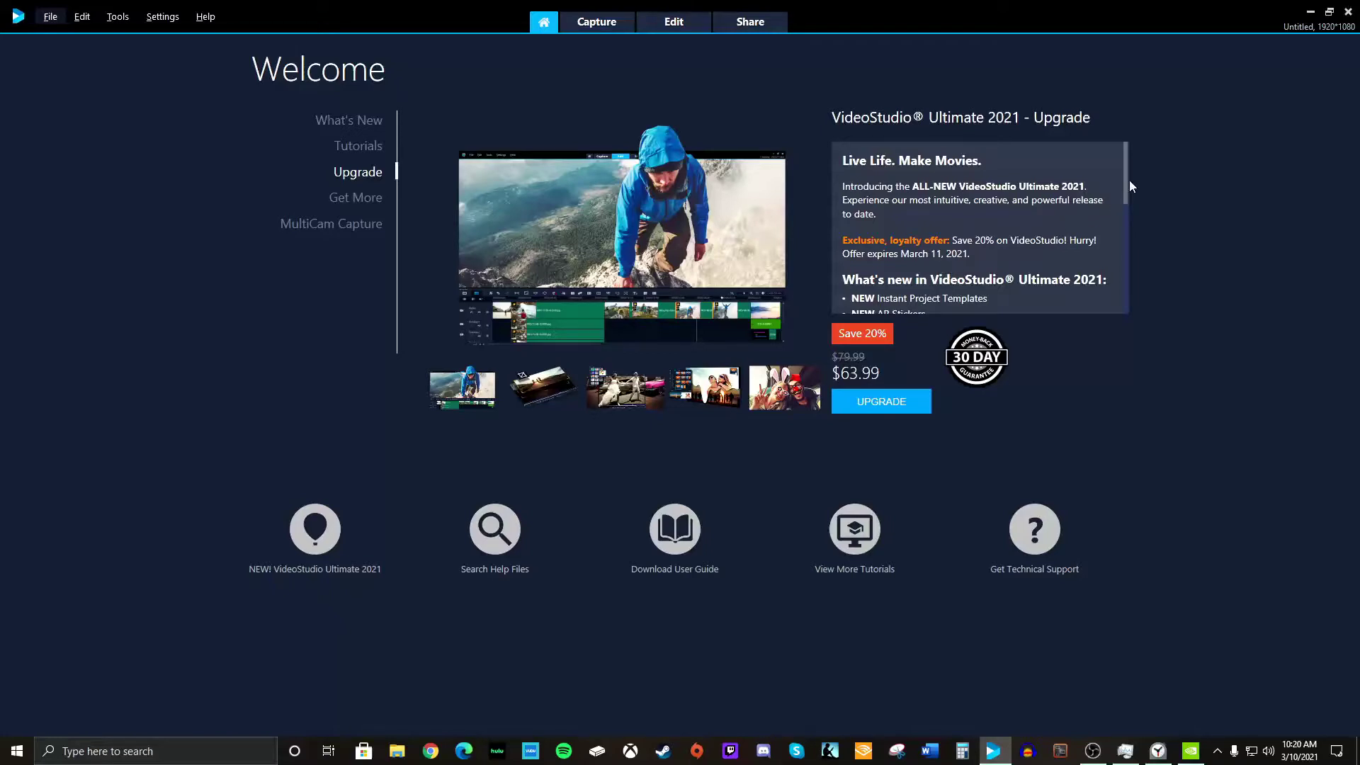
Scroll the 2021 upgrade promo to its system requirements, then bring Task Manager over the Welcome page.
{"action": "left_click_drag", "start_coordinate": [1127, 183], "coordinate": [1110, 288]}
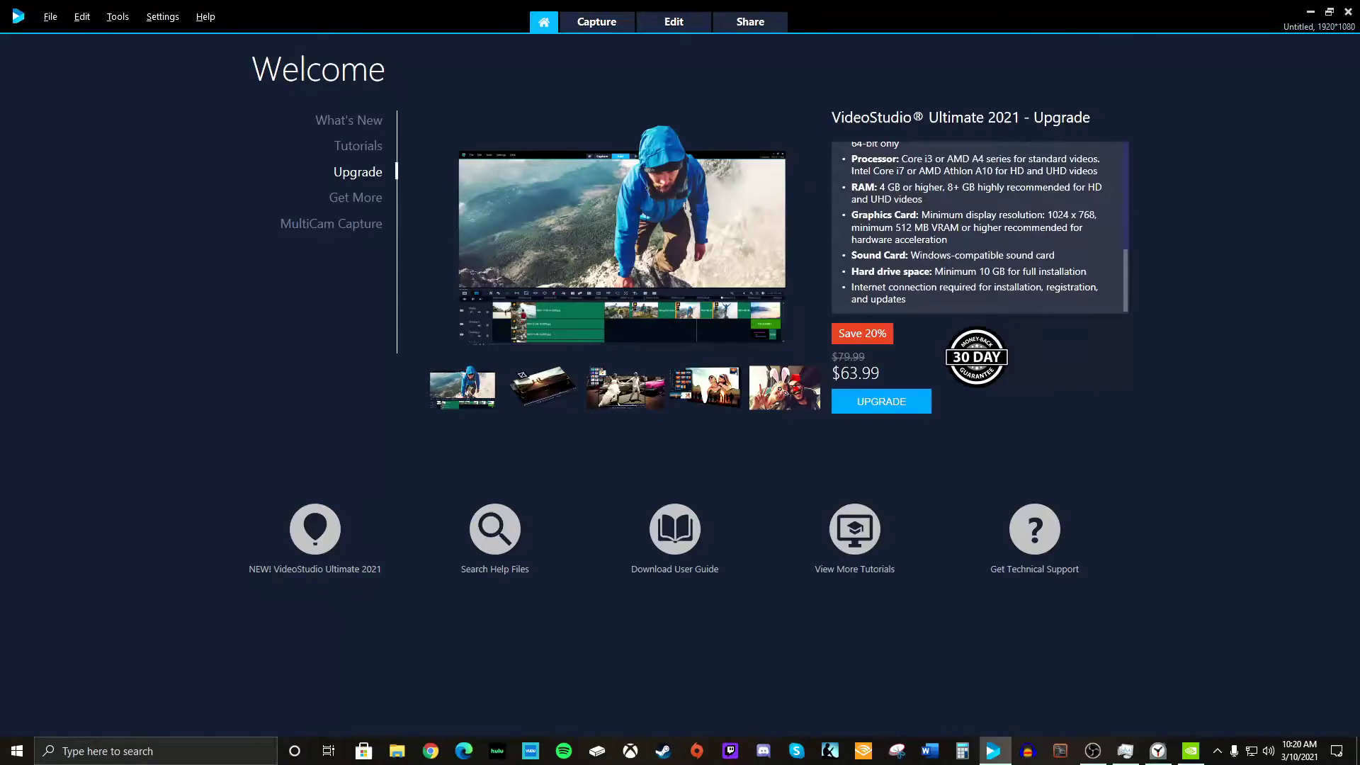
{"action": "key", "text": "ctrl+shift+Escape"}
{"action": "left_click_drag", "start_coordinate": [1329, 245], "coordinate": [276, 184]}
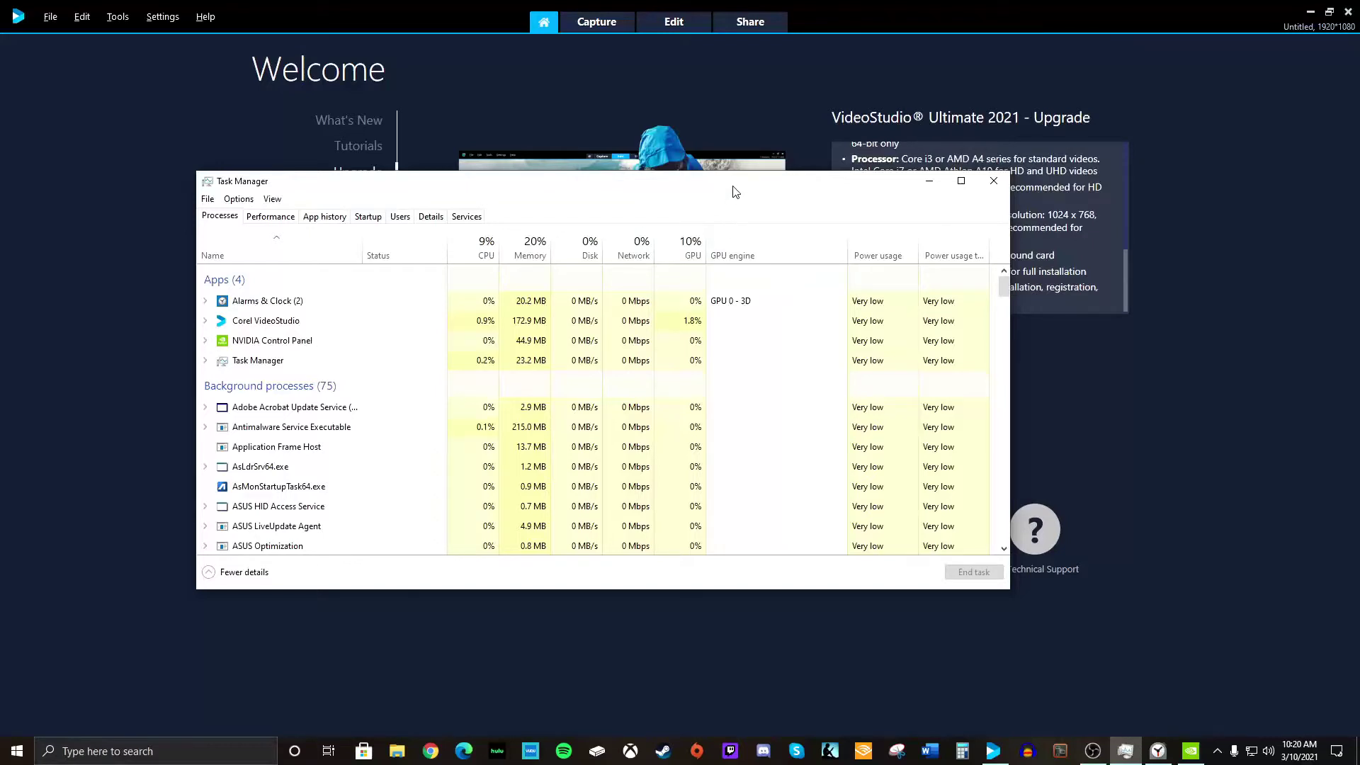
Place Task Manager at the lower left and the Alarms & Clock stopwatch, reading 0s 00, at the lower right.
{"action": "left_click_drag", "start_coordinate": [735, 193], "coordinate": [1359, 228]}
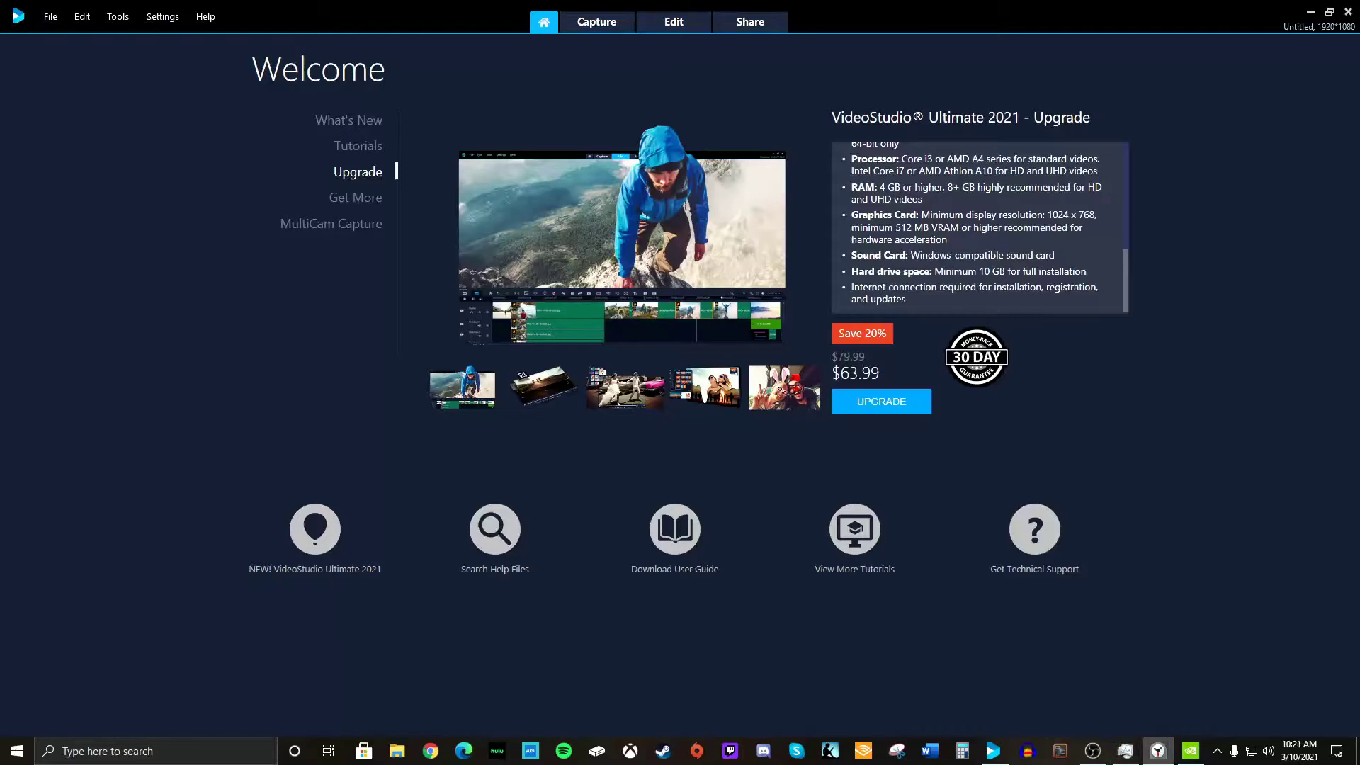
{"action": "left_click_drag", "start_coordinate": [1359, 368], "coordinate": [191, 364]}
{"action": "left_click", "coordinate": [234, 363]}
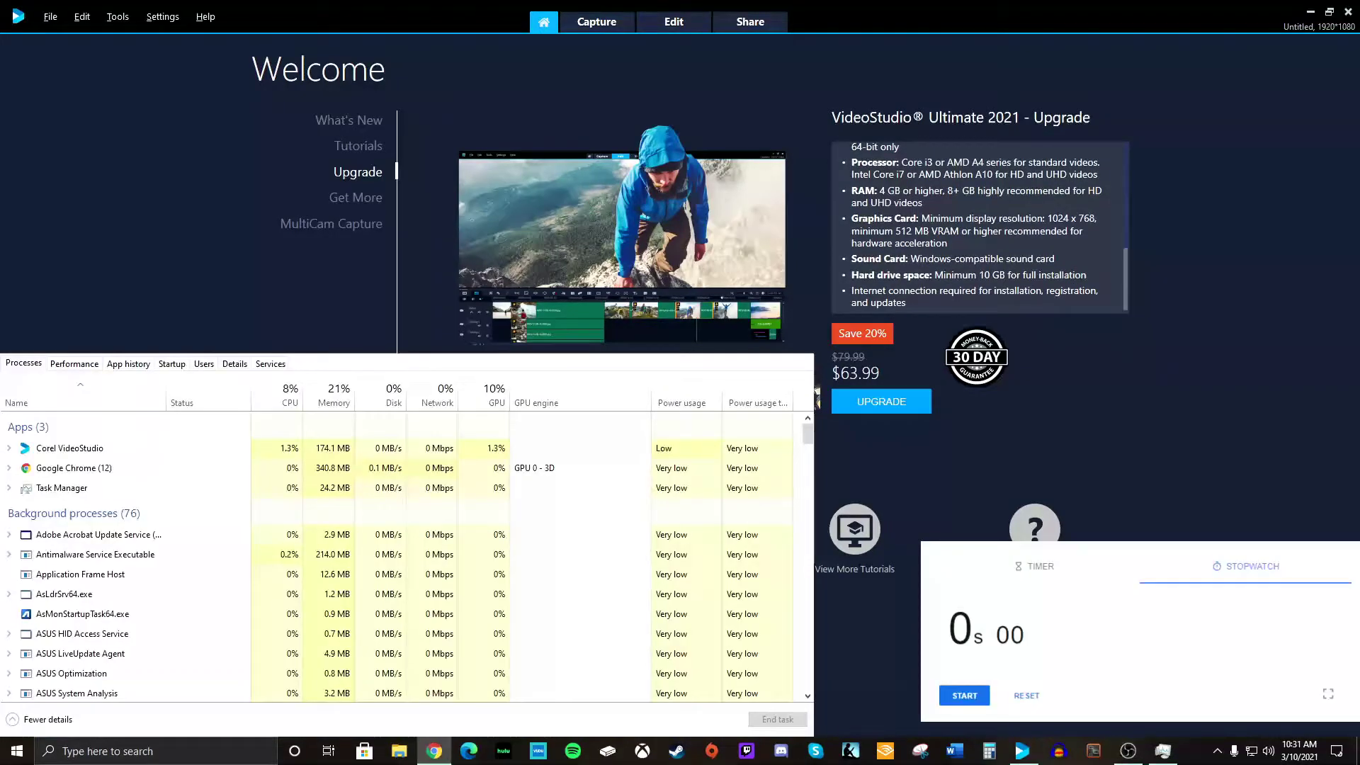
Start the stopwatch and create a library folder named TAW 9 in the Edit workspace.
{"action": "left_click", "coordinate": [969, 697]}
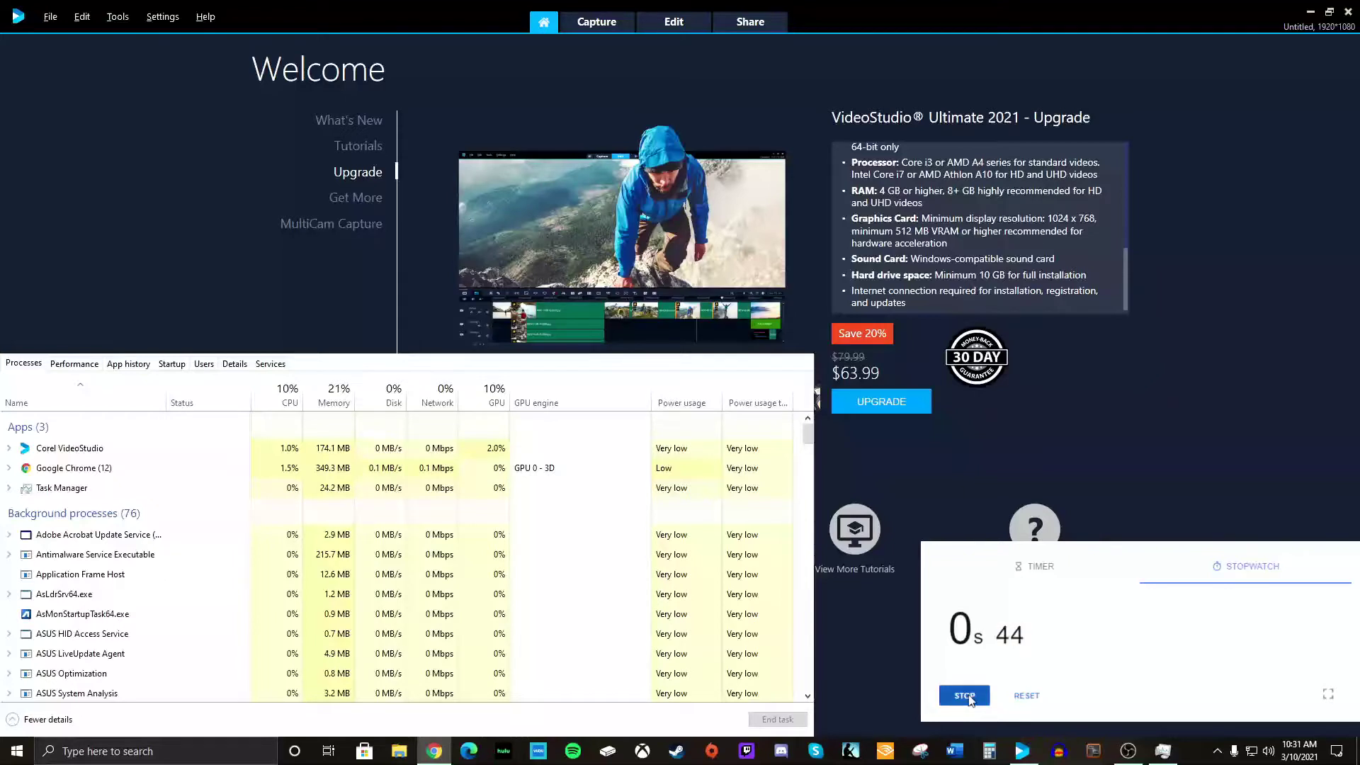
{"action": "left_click", "coordinate": [686, 24]}
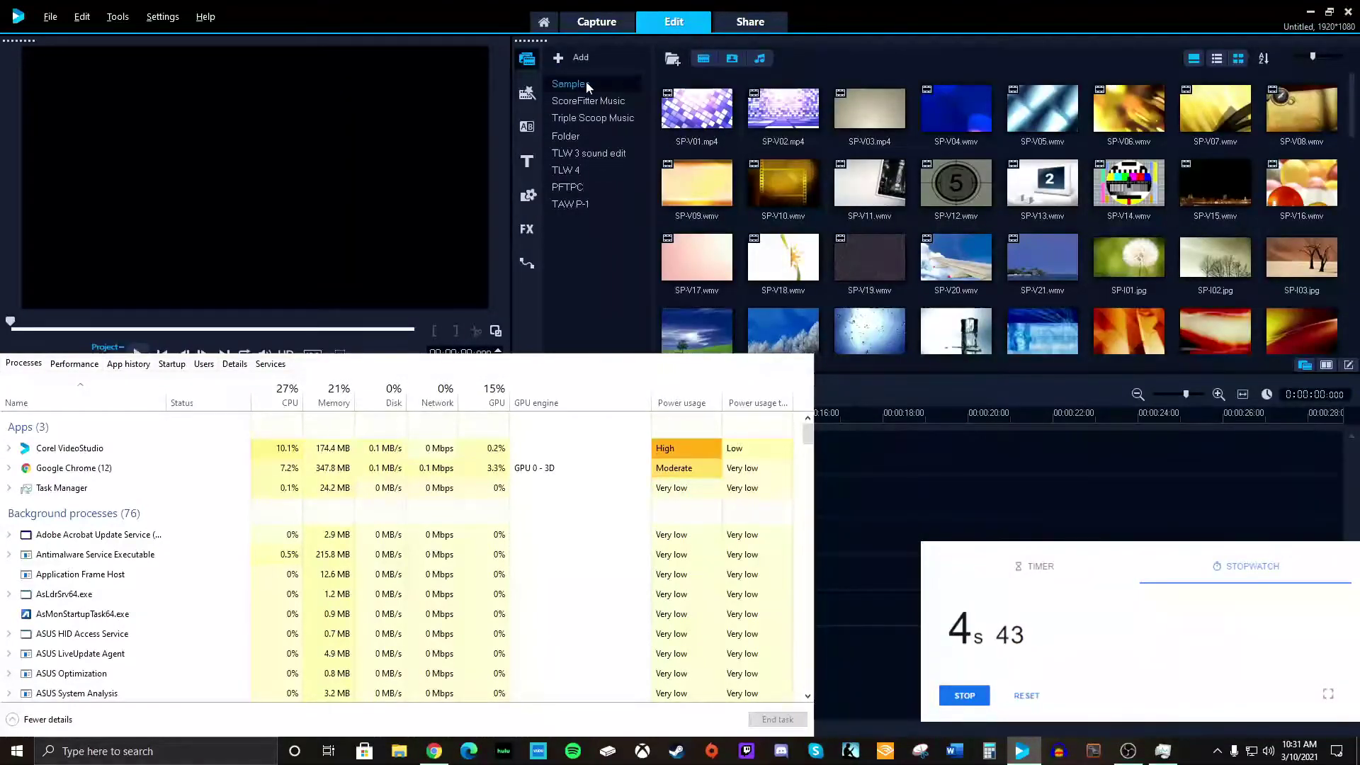
{"action": "left_click", "coordinate": [580, 57]}
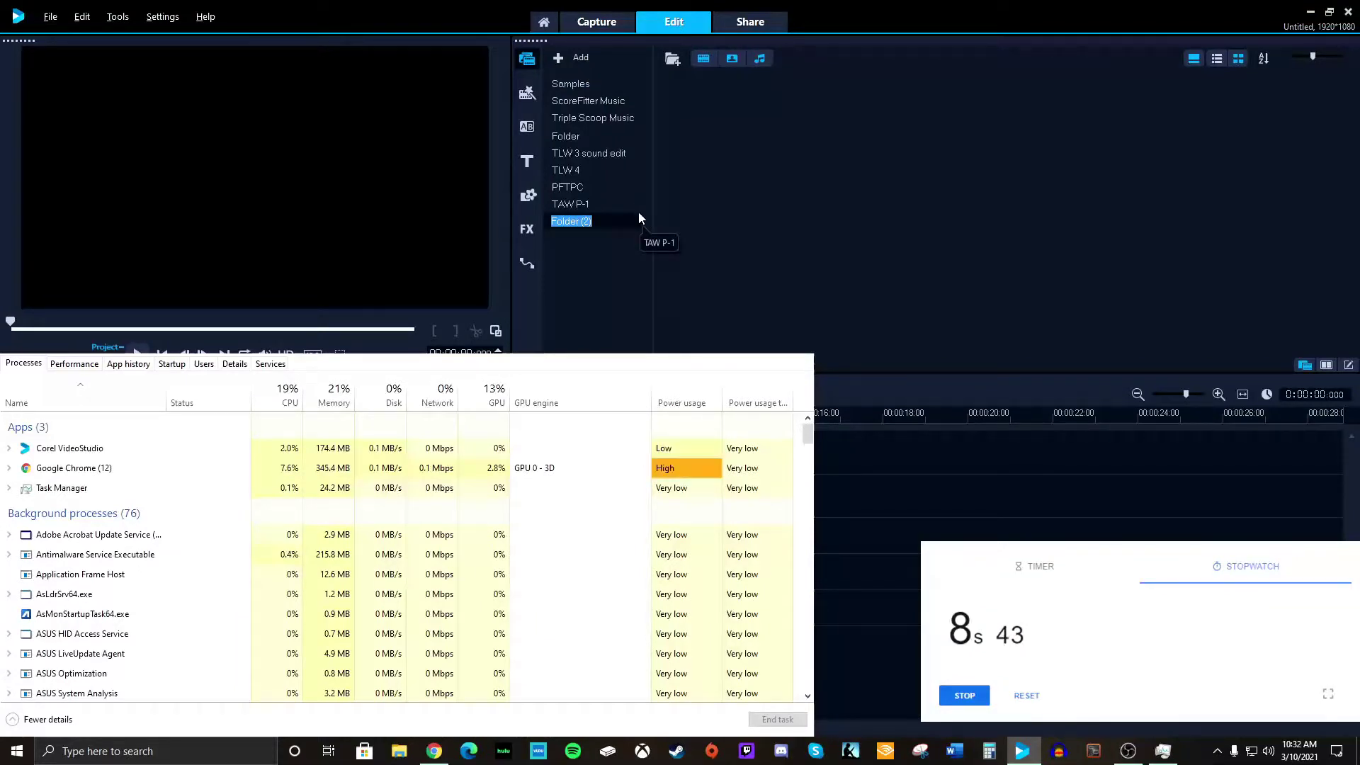
{"action": "type", "text": "TAW"}
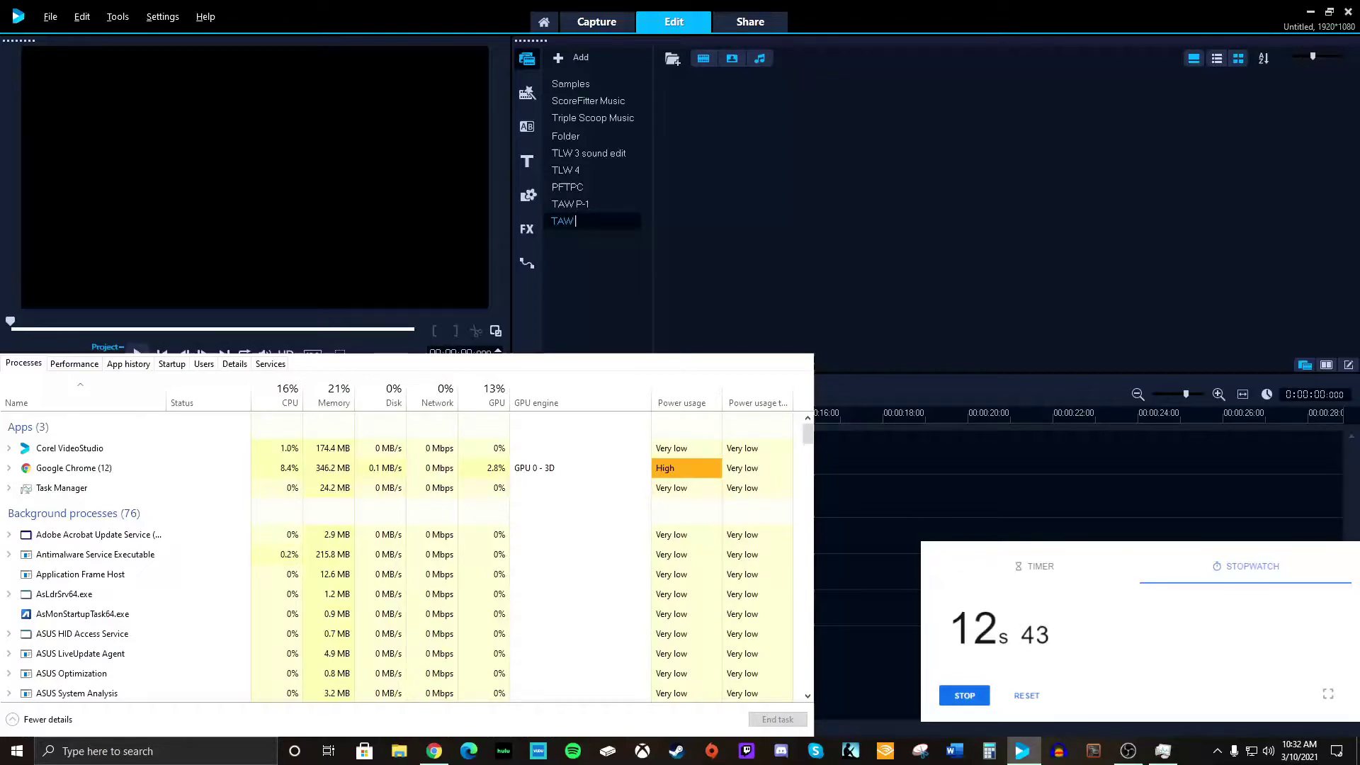
{"action": "type", "text": " 9"}
{"action": "key", "text": "Return"}
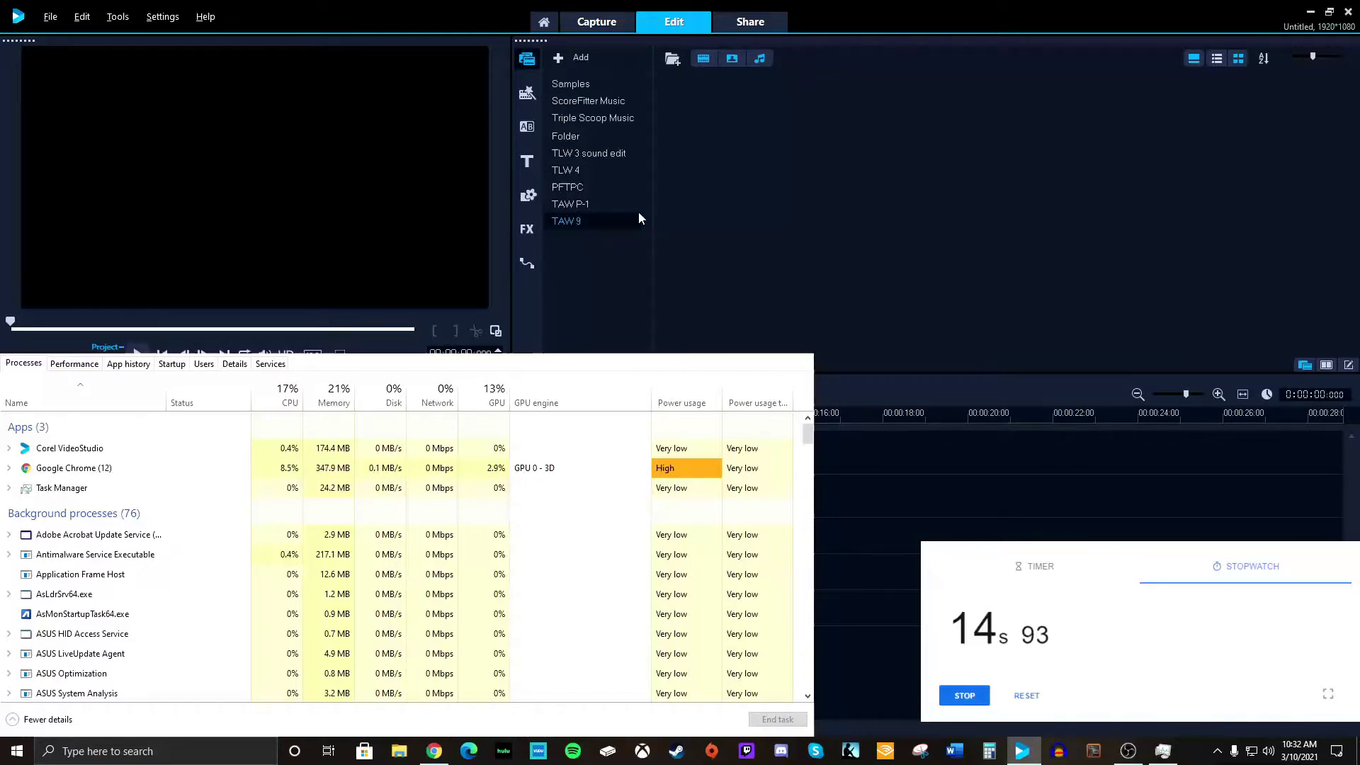
Import the 2021-03-09 podcast MP4 and the Aeronaut's Windlass PNG into the TAW 9 library.
{"action": "left_click", "coordinate": [672, 58]}
{"action": "left_click", "coordinate": [596, 295]}
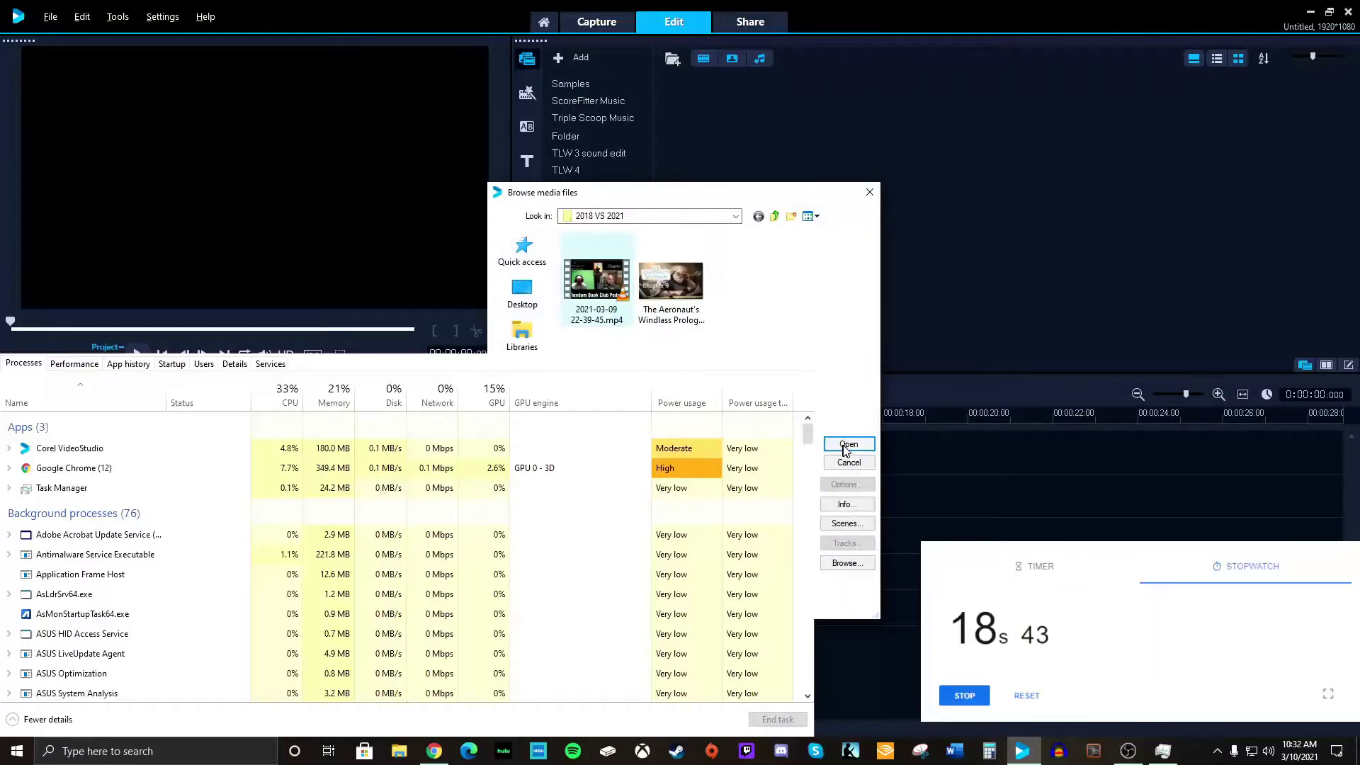
{"action": "left_click", "coordinate": [848, 443]}
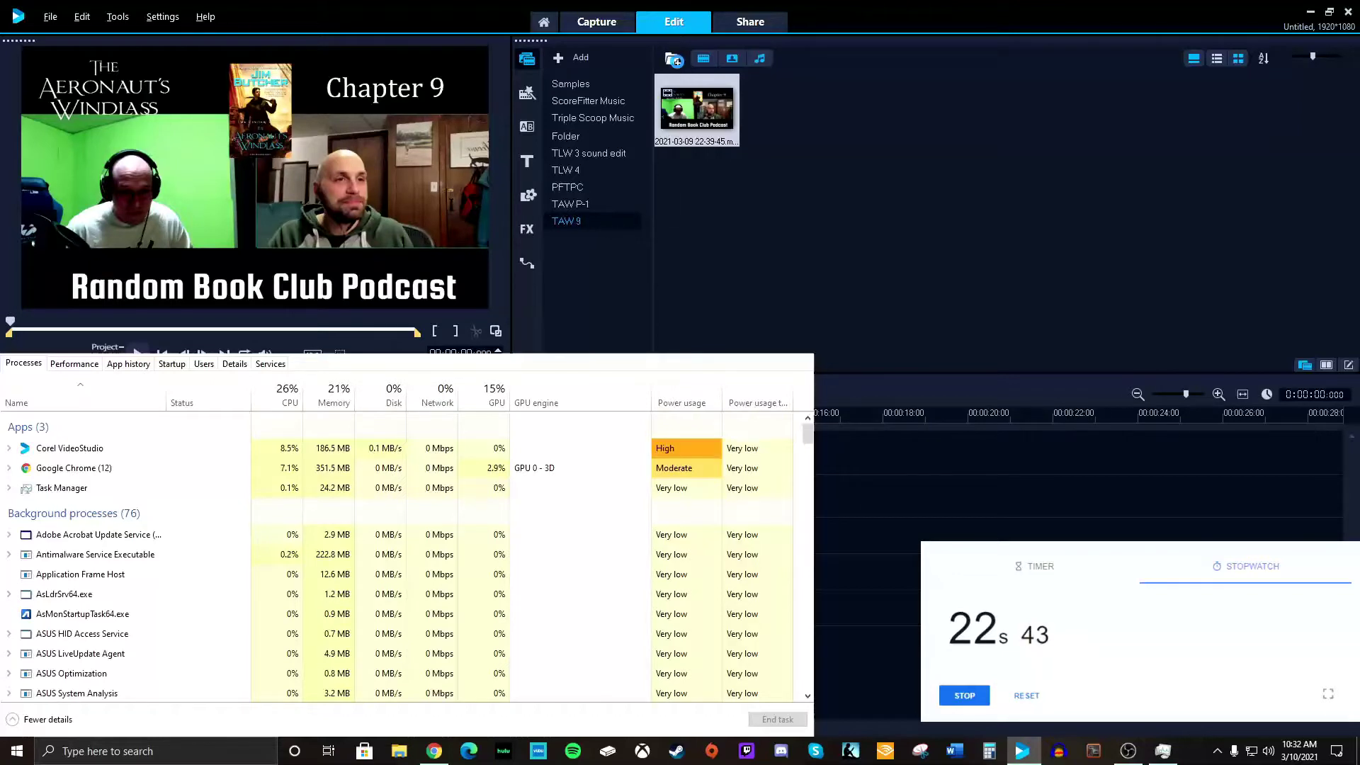
{"action": "left_click", "coordinate": [672, 58]}
{"action": "left_click", "coordinate": [670, 298]}
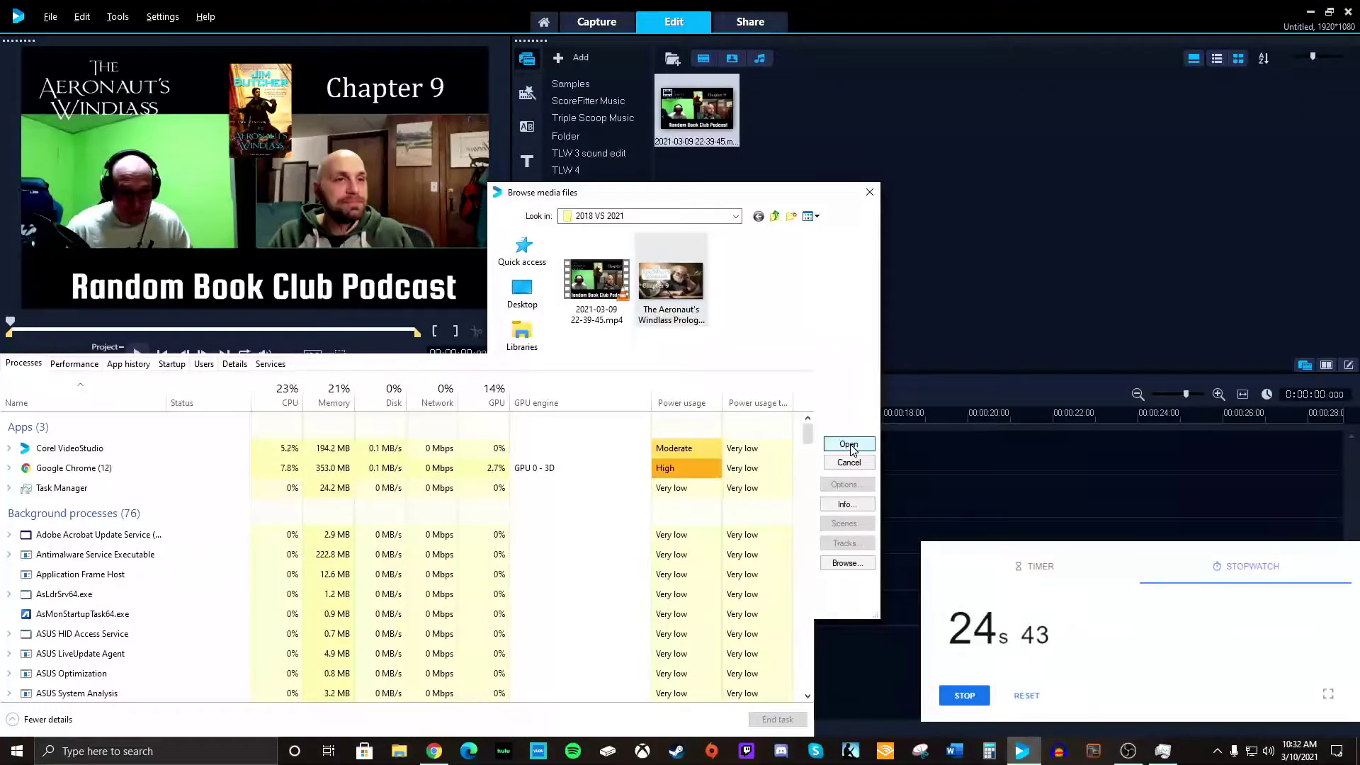
{"action": "left_click", "coordinate": [849, 444]}
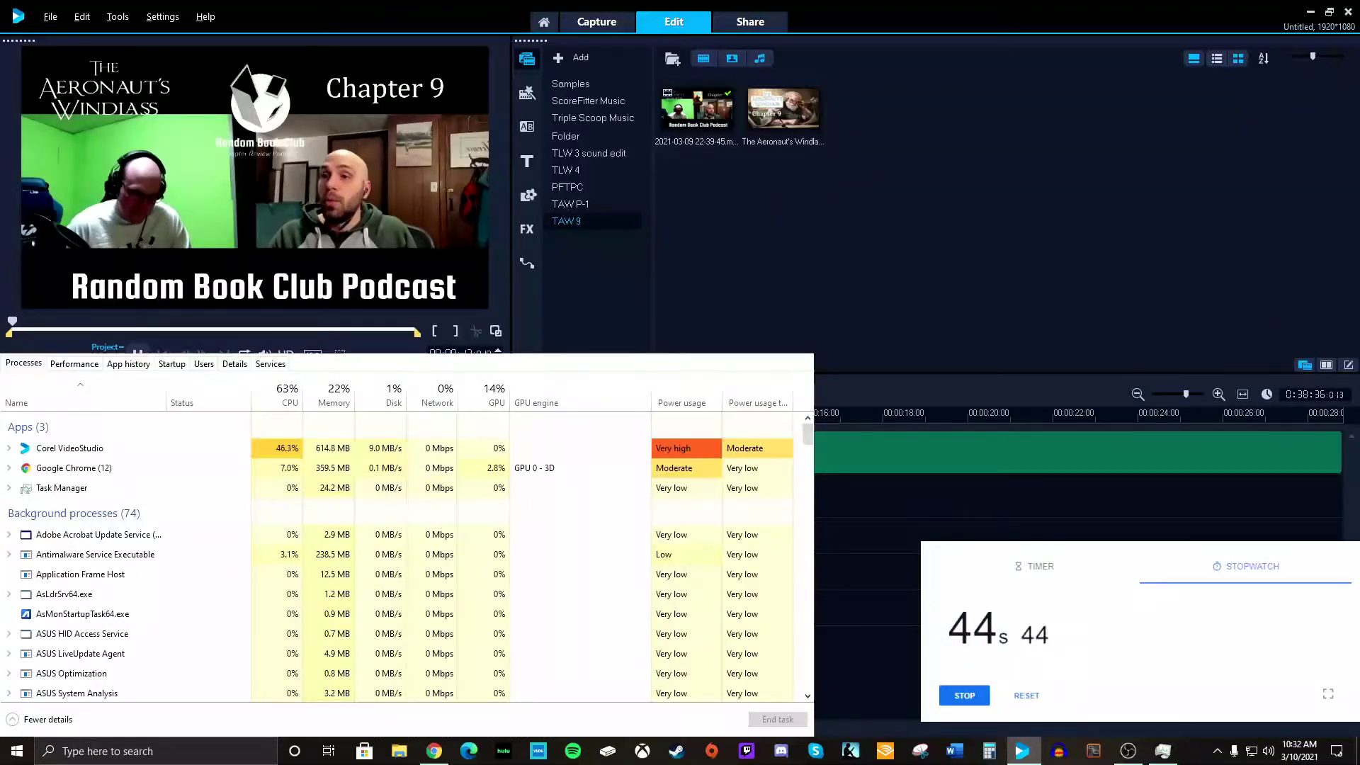
Pause the preview and split the podcast clip at the current playhead position.
{"action": "key", "text": "space"}
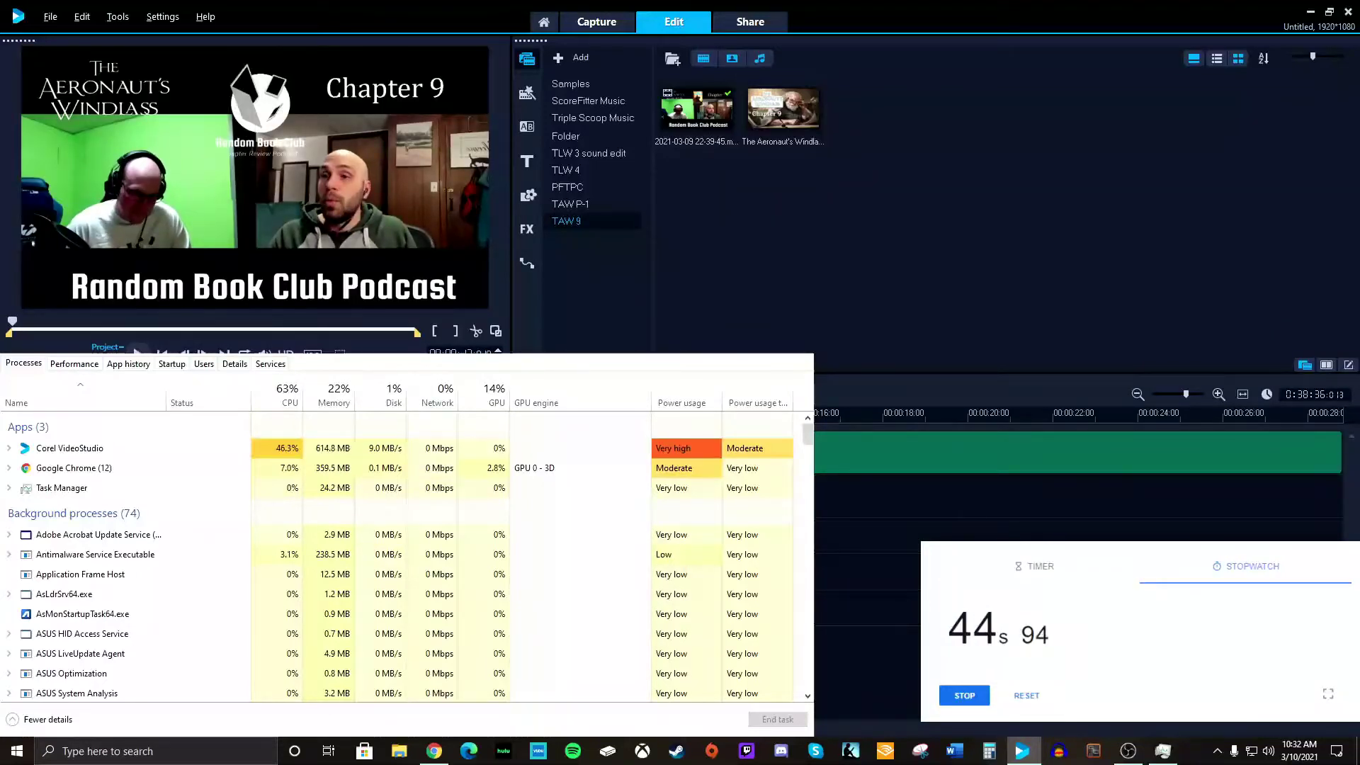
{"action": "left_click", "coordinate": [472, 333]}
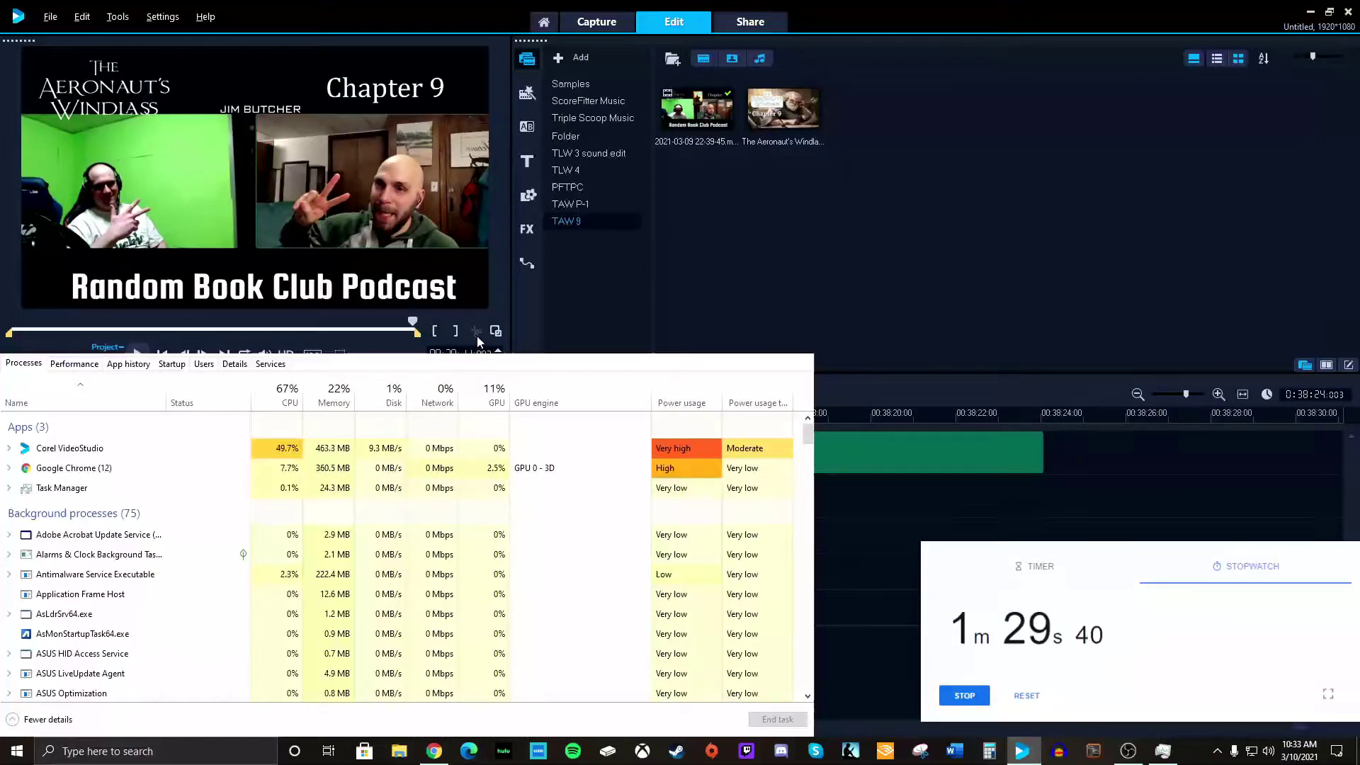
Place the Aeronaut's Windlass image on Overlay Track #1 above the podcast clip.
{"action": "left_click", "coordinate": [477, 336]}
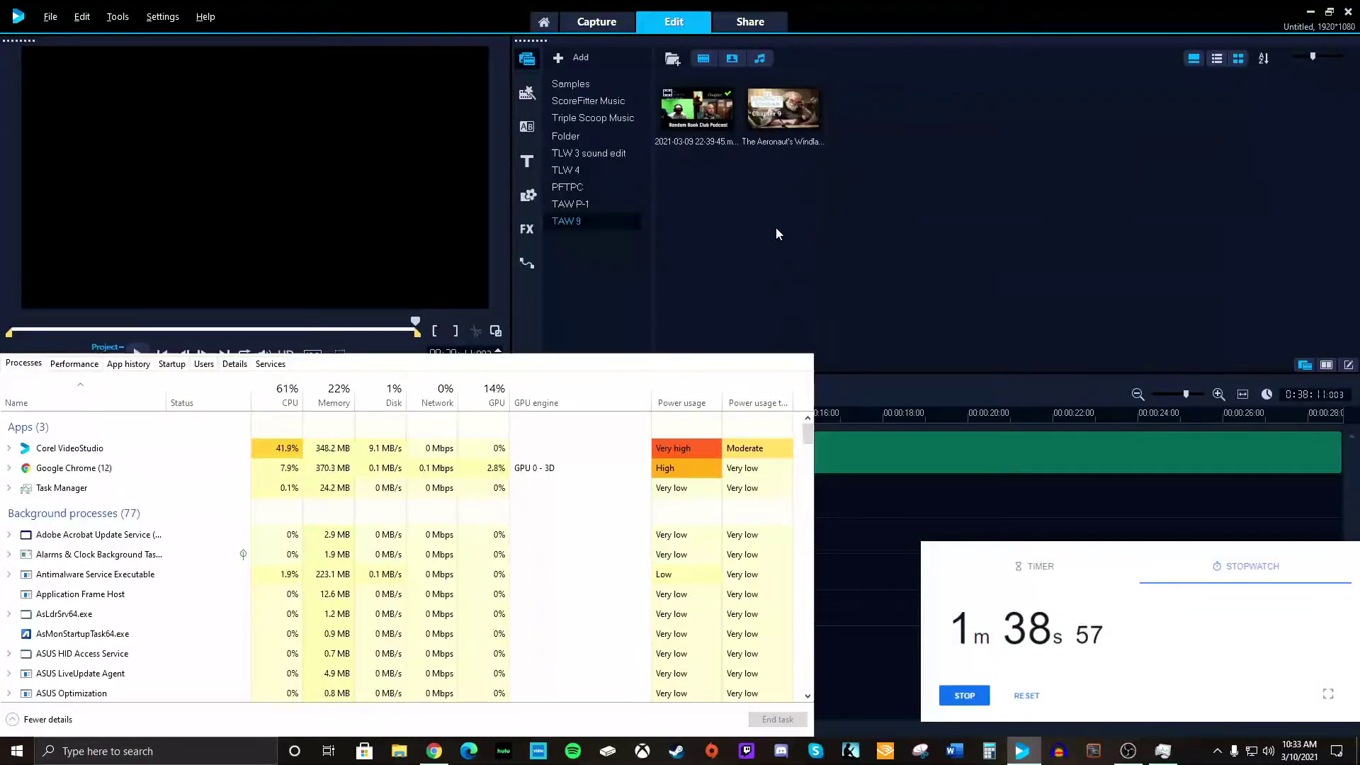
{"action": "left_click", "coordinate": [786, 112]}
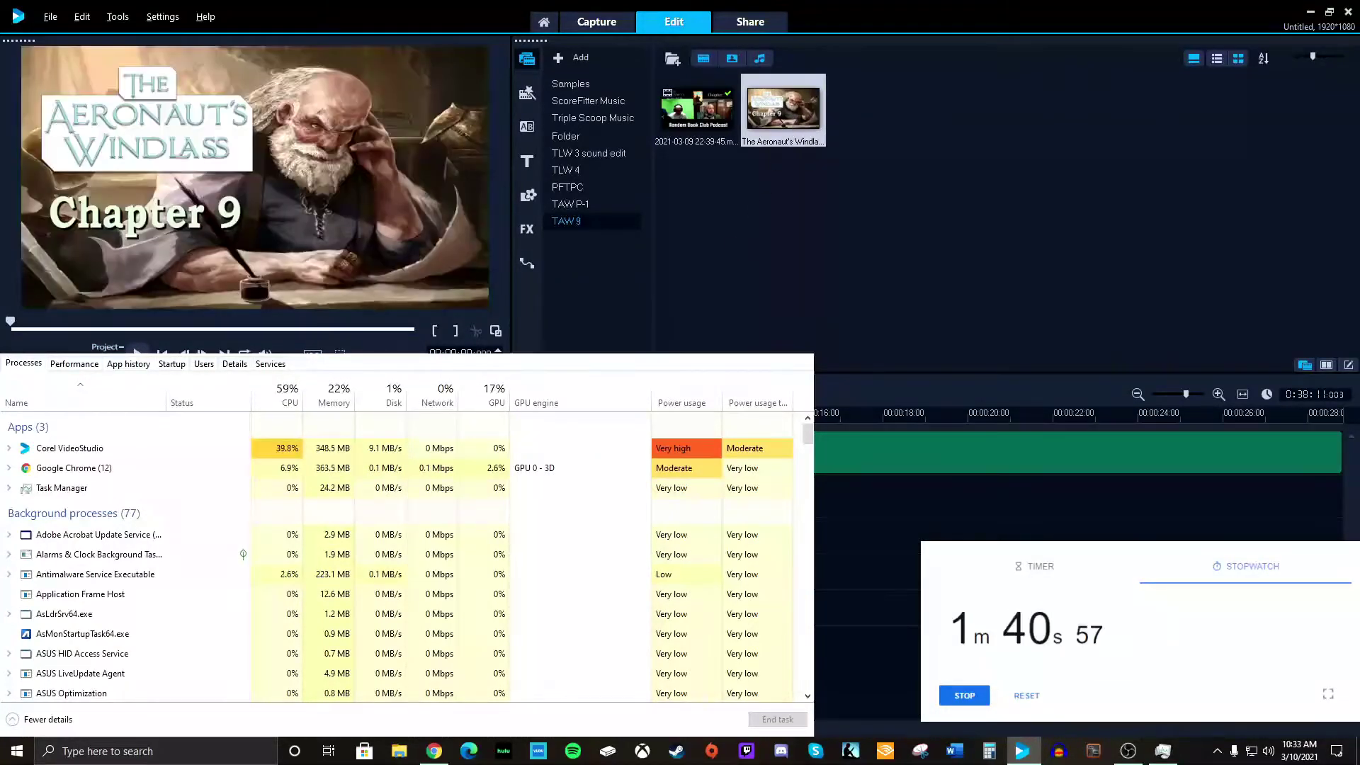
{"action": "left_click_drag", "start_coordinate": [786, 111], "coordinate": [342, 336]}
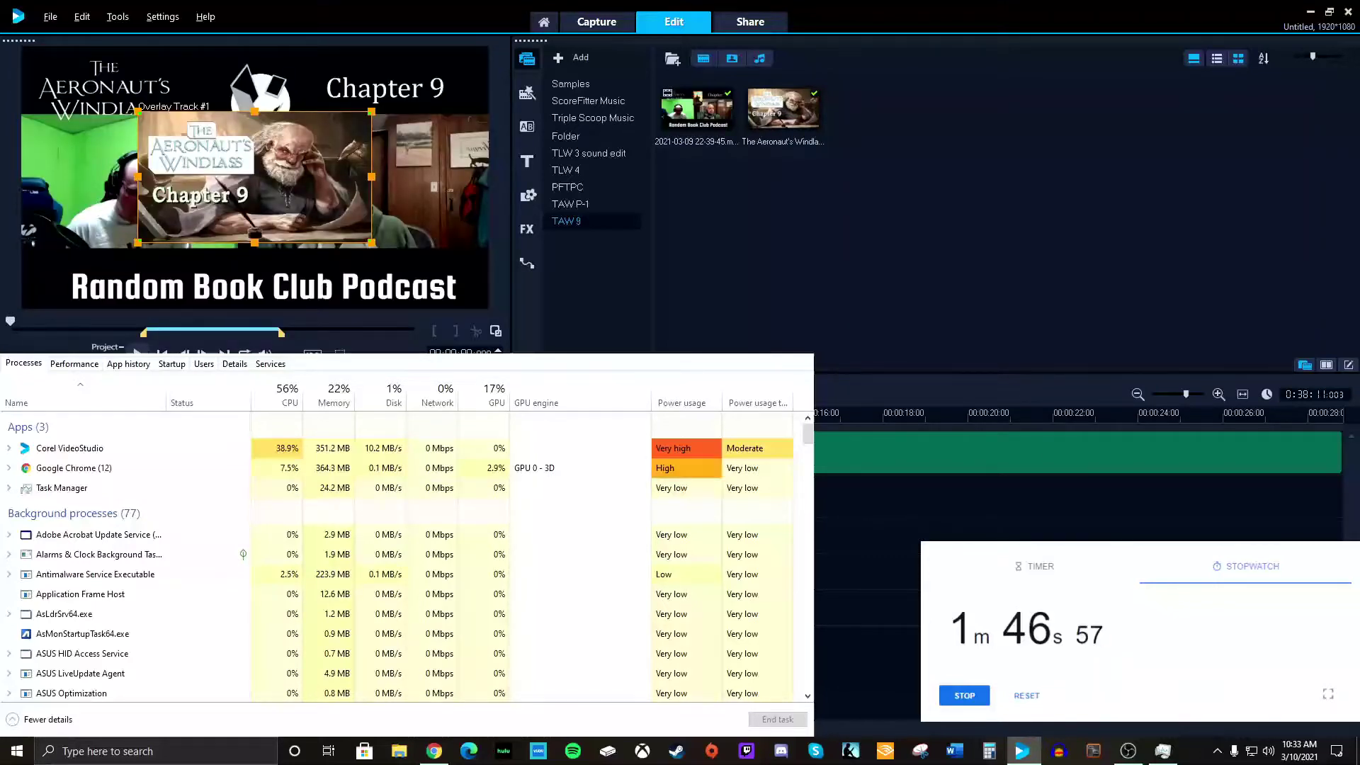
{"action": "left_click", "coordinate": [793, 117]}
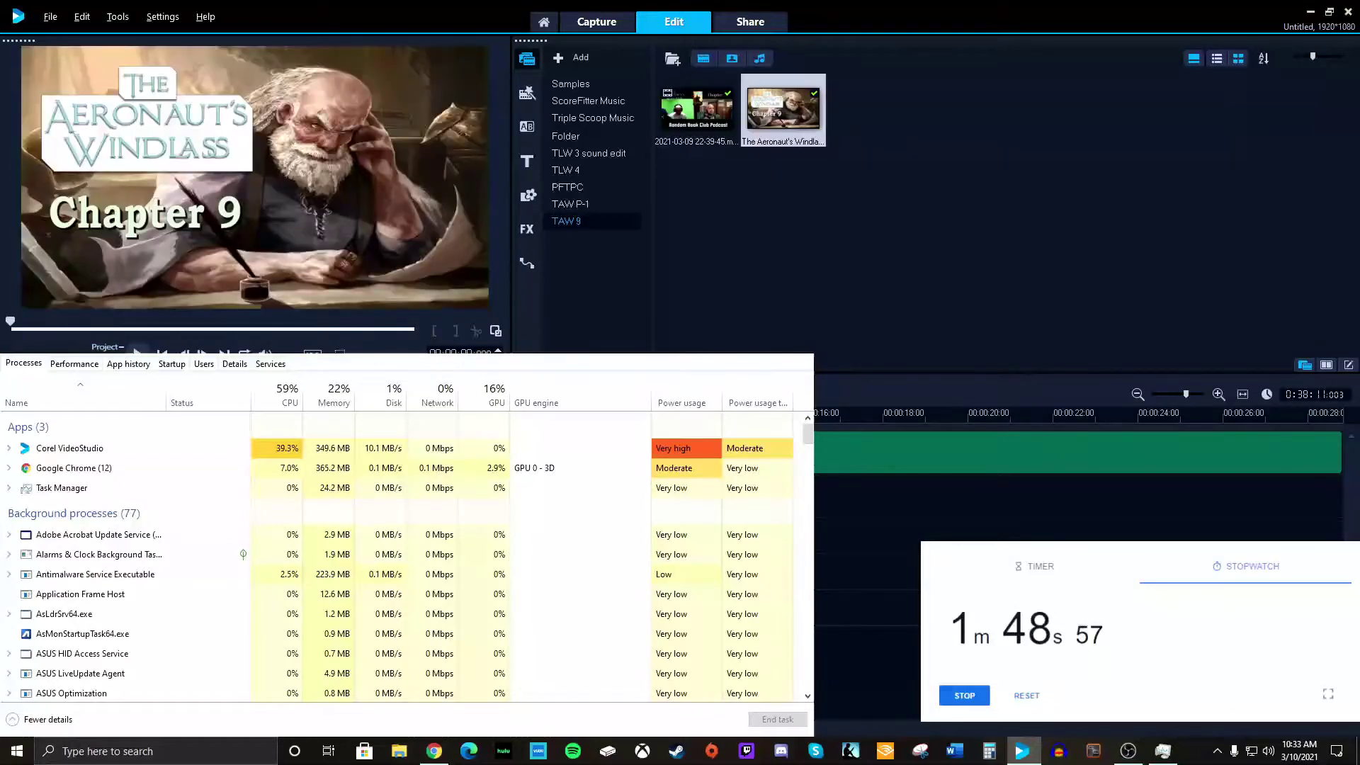
{"action": "left_click", "coordinate": [1062, 451]}
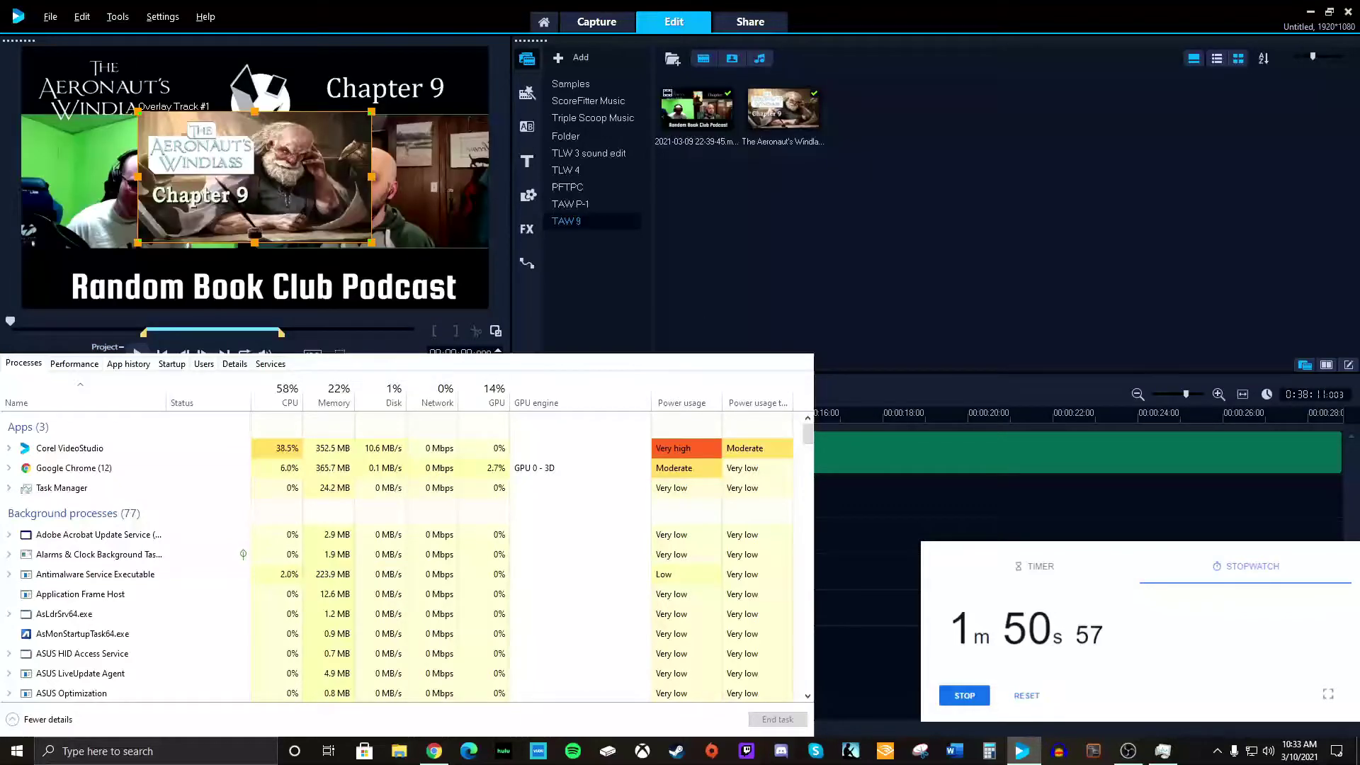
Apply Fit to Screen so the overlay image fills the whole frame.
{"action": "right_click", "coordinate": [316, 201]}
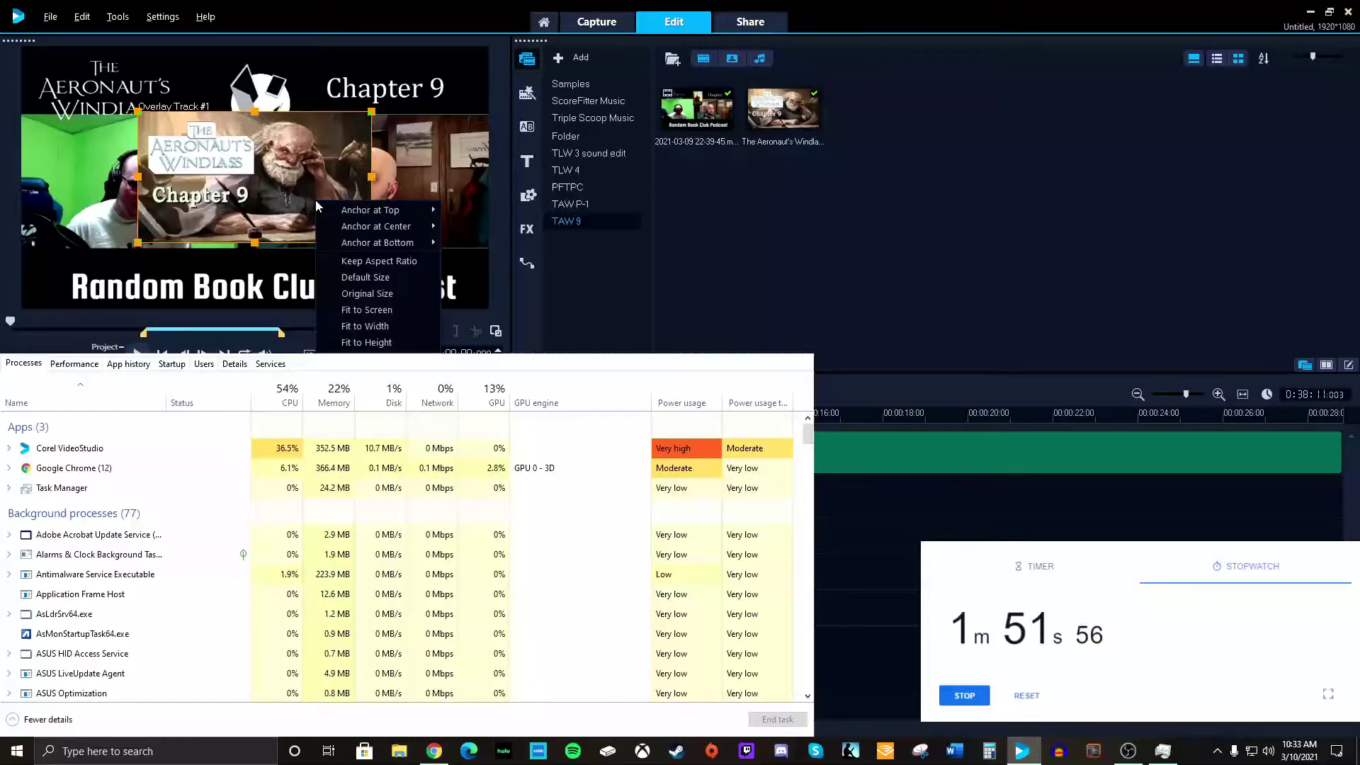
{"action": "left_click", "coordinate": [366, 311]}
{"action": "key", "text": "ctrl+z"}
{"action": "right_click", "coordinate": [301, 194]}
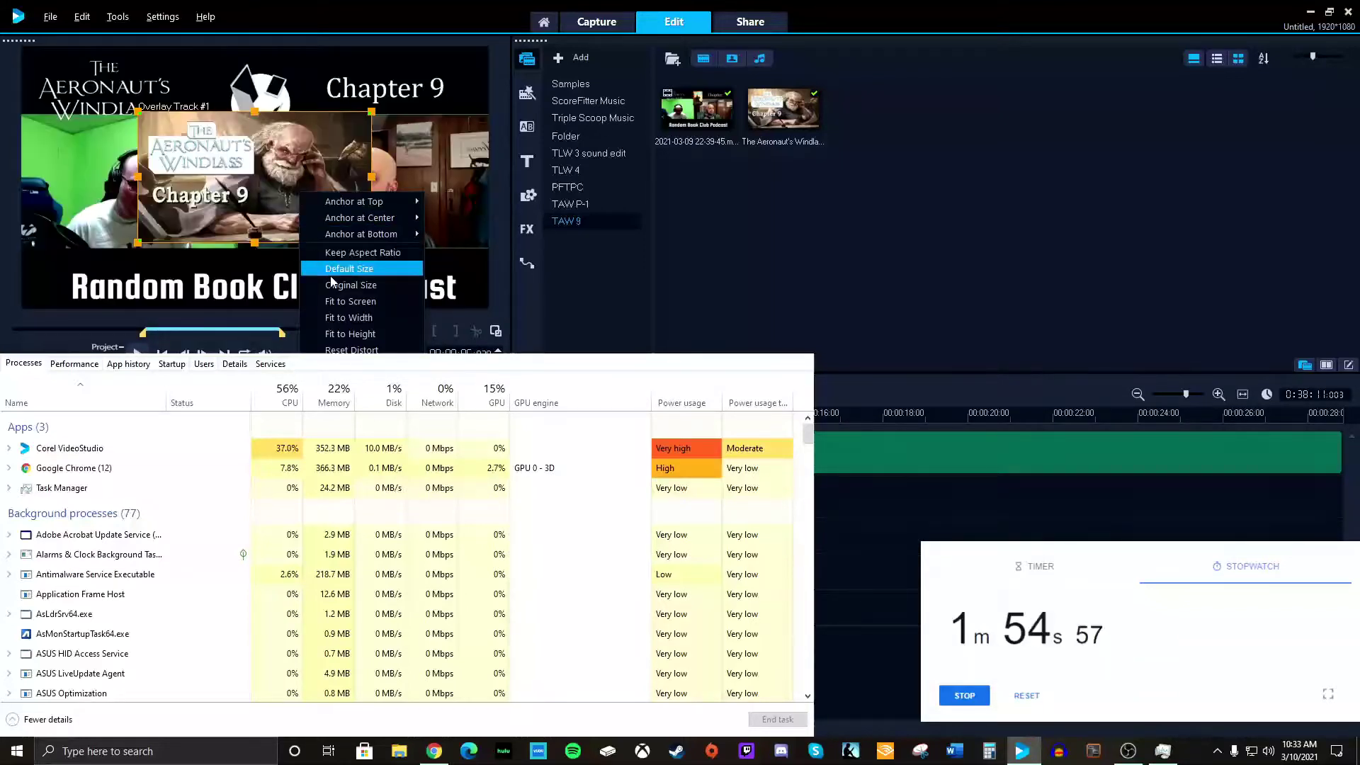
{"action": "left_click", "coordinate": [382, 301]}
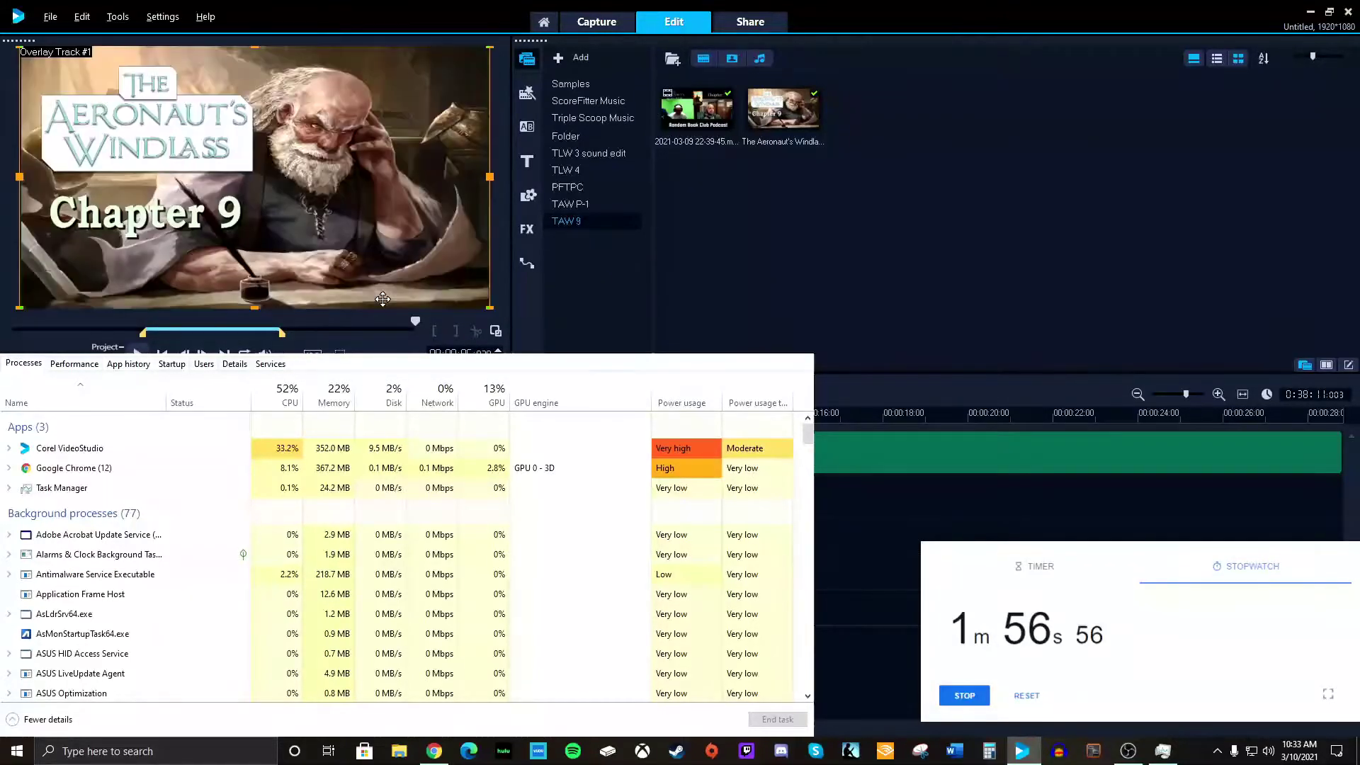
{"action": "left_click", "coordinate": [527, 231]}
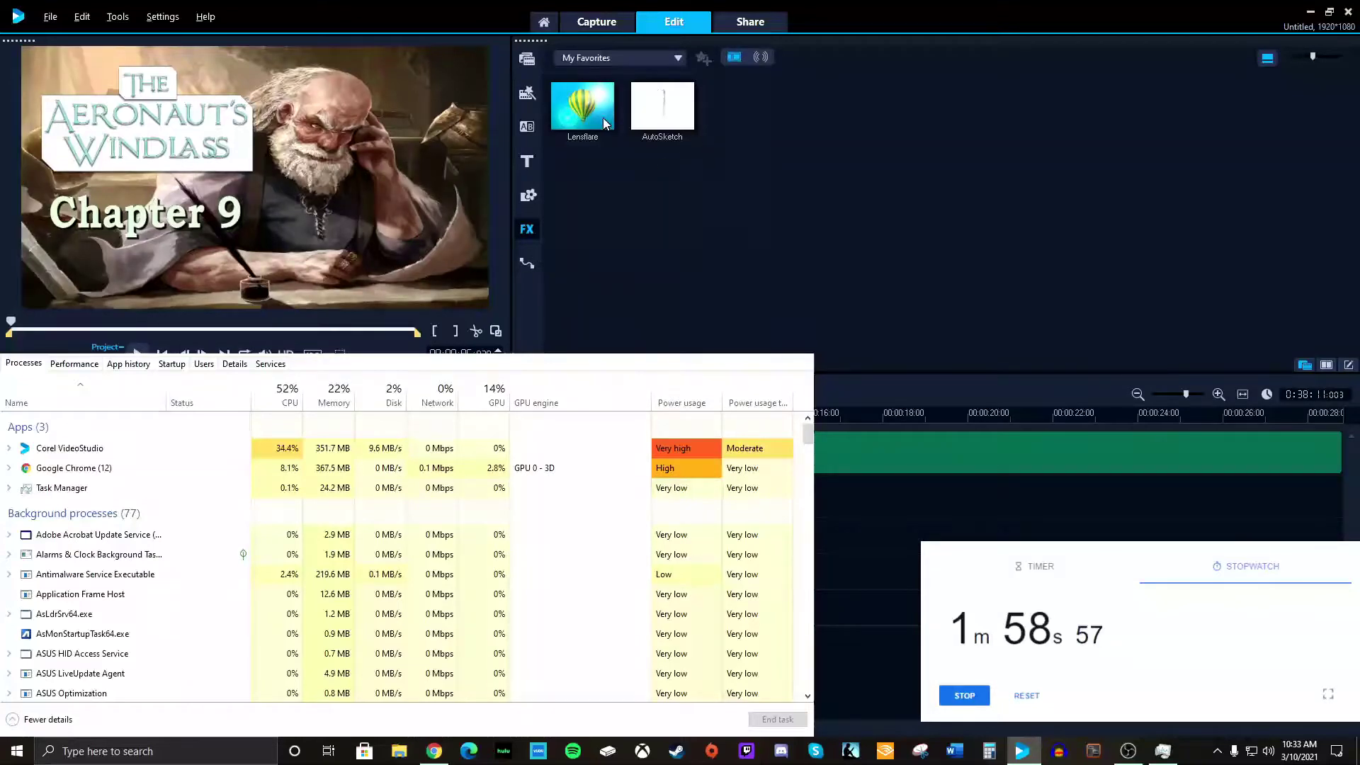
{"action": "left_click", "coordinate": [662, 106]}
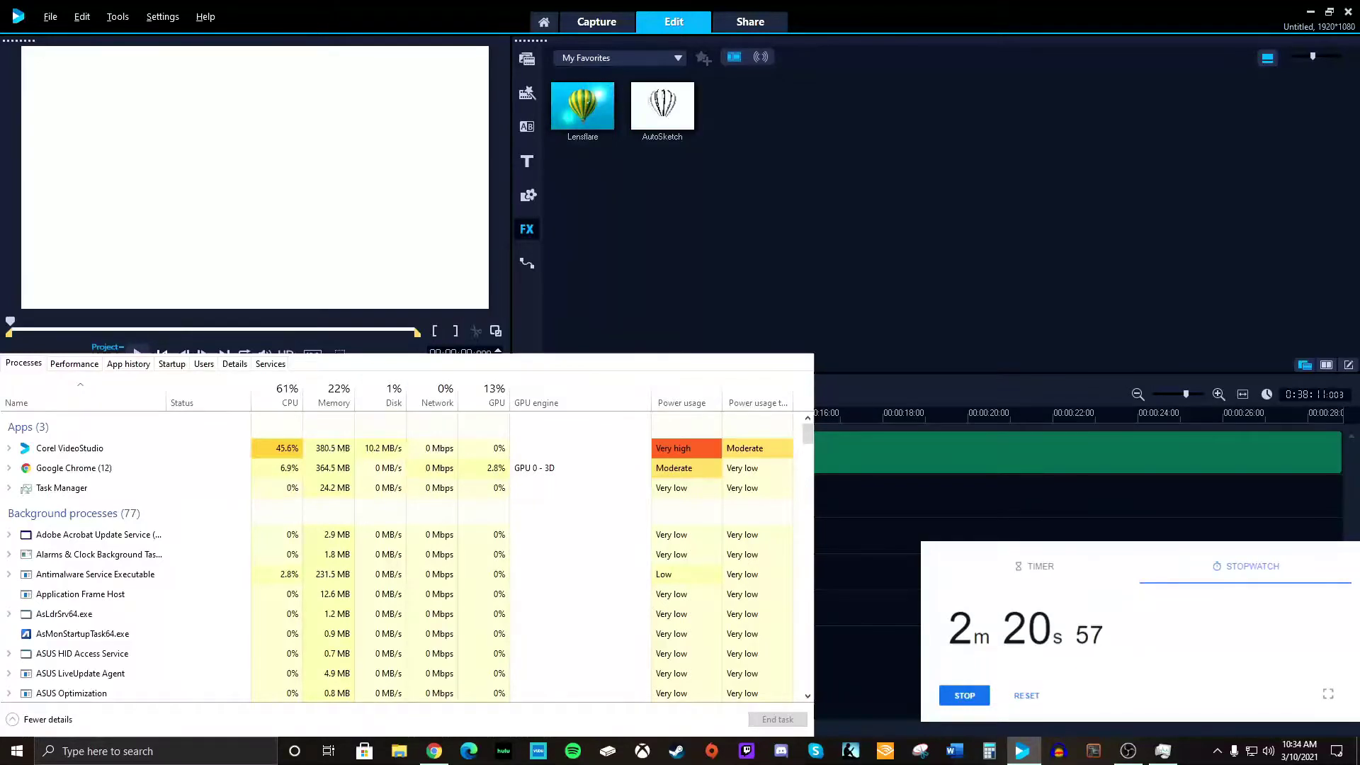
{"action": "key", "text": "space"}
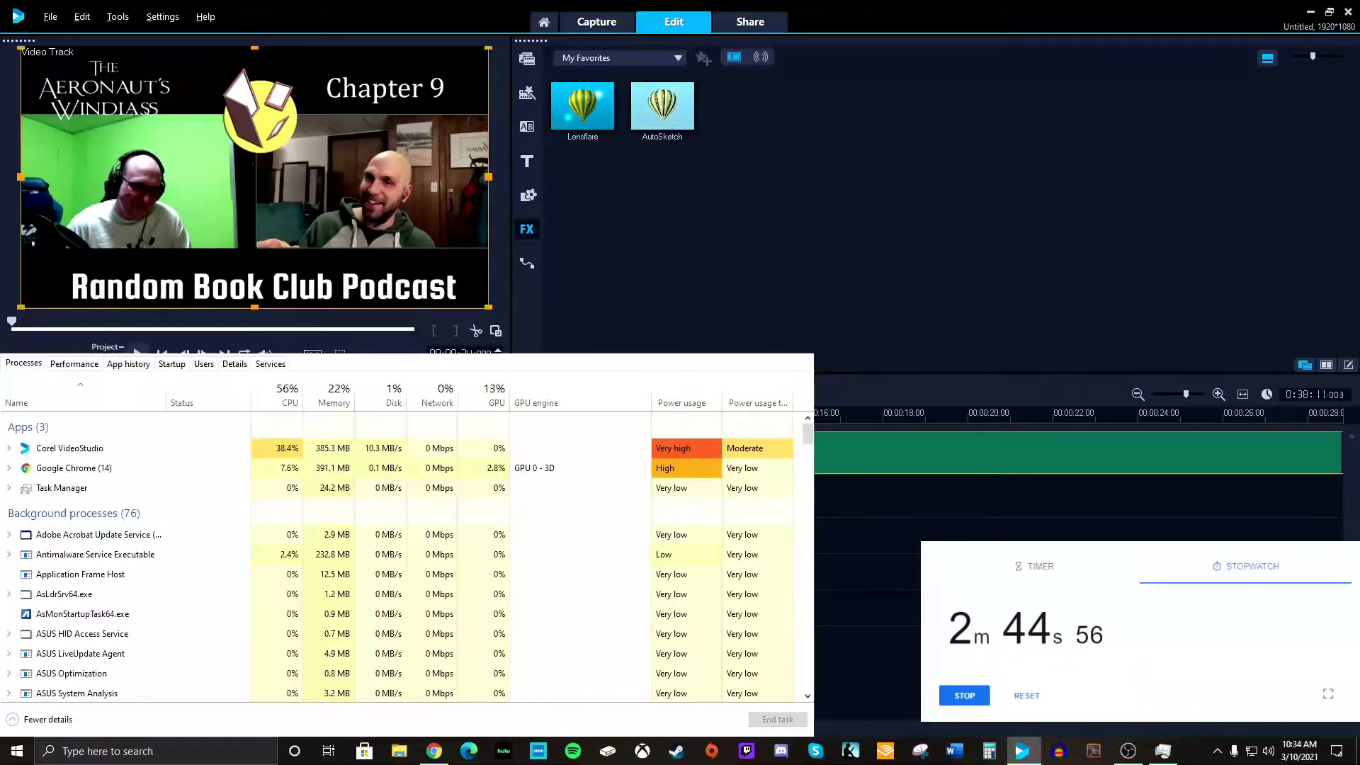
{"action": "key", "text": "shift+F10"}
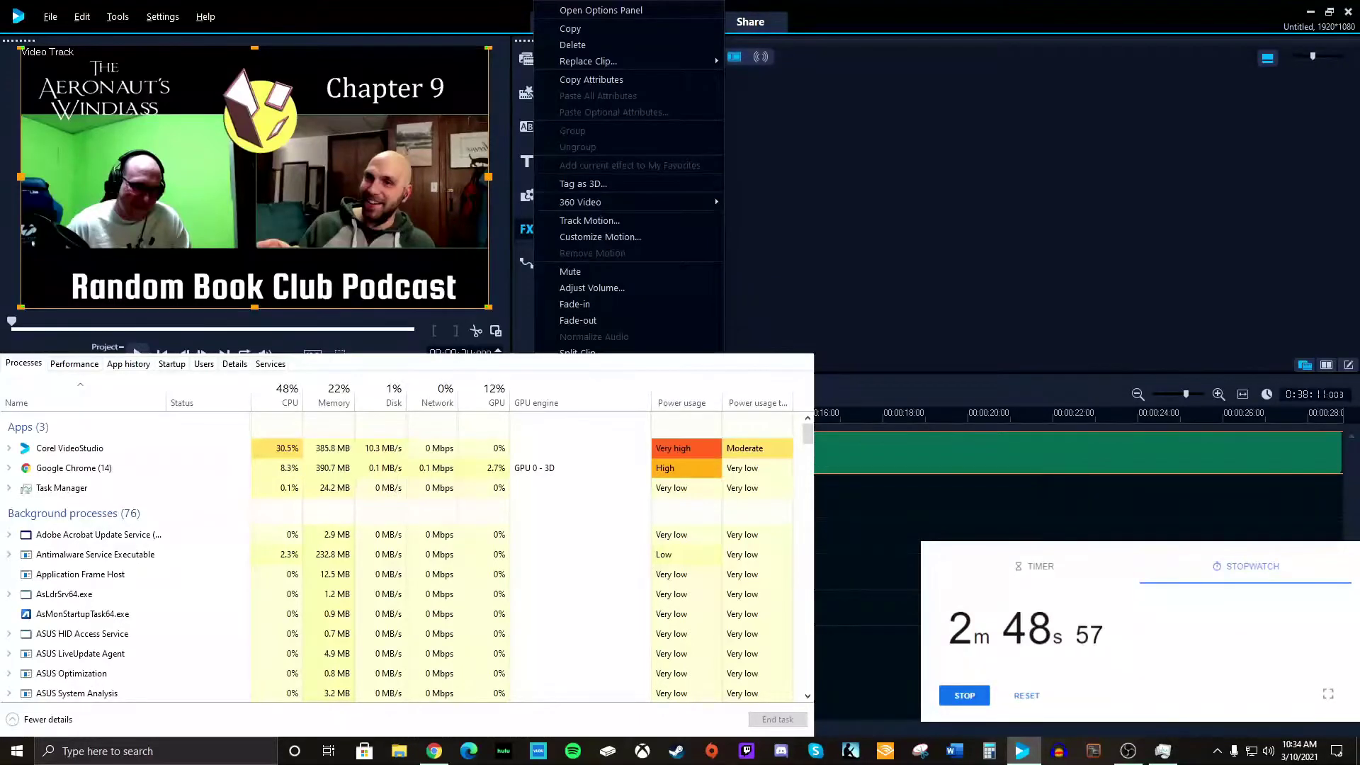
{"action": "left_click", "coordinate": [611, 288]}
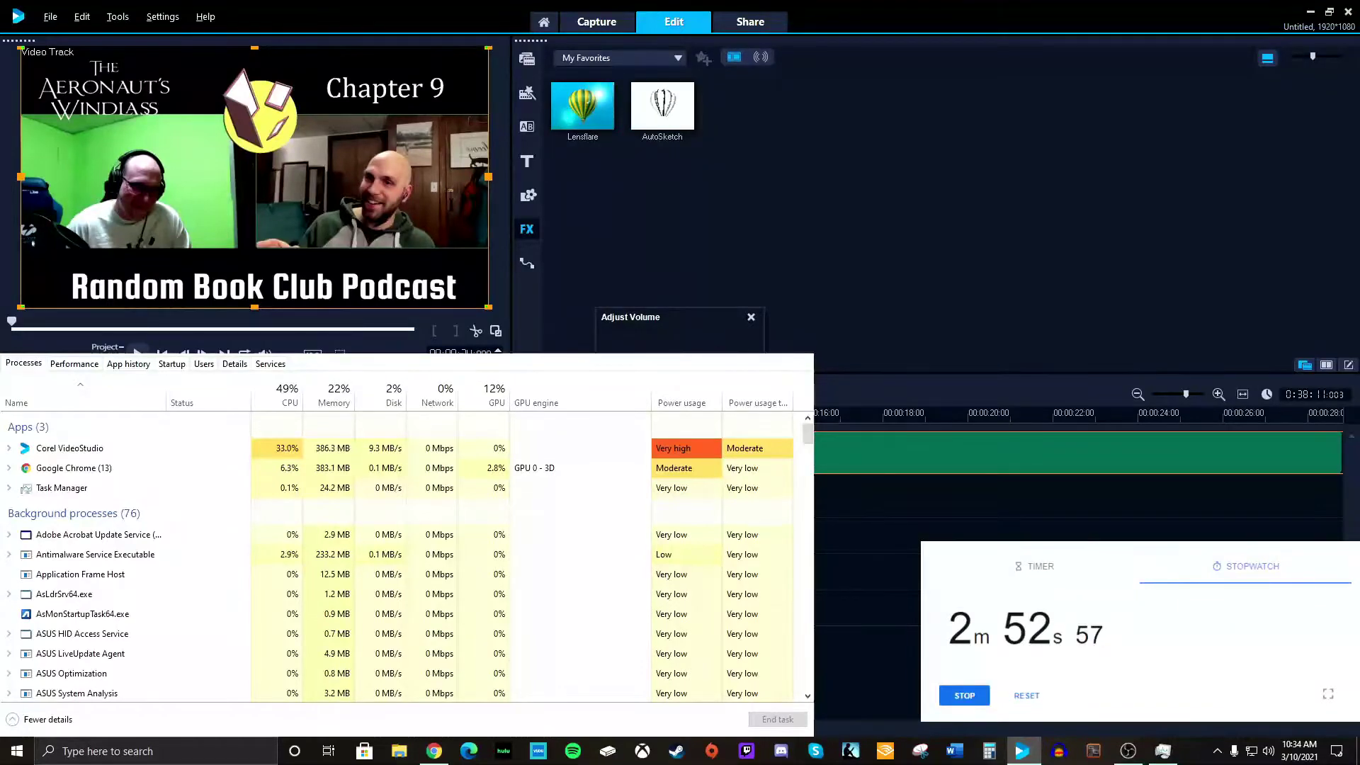
{"action": "key", "text": "Escape"}
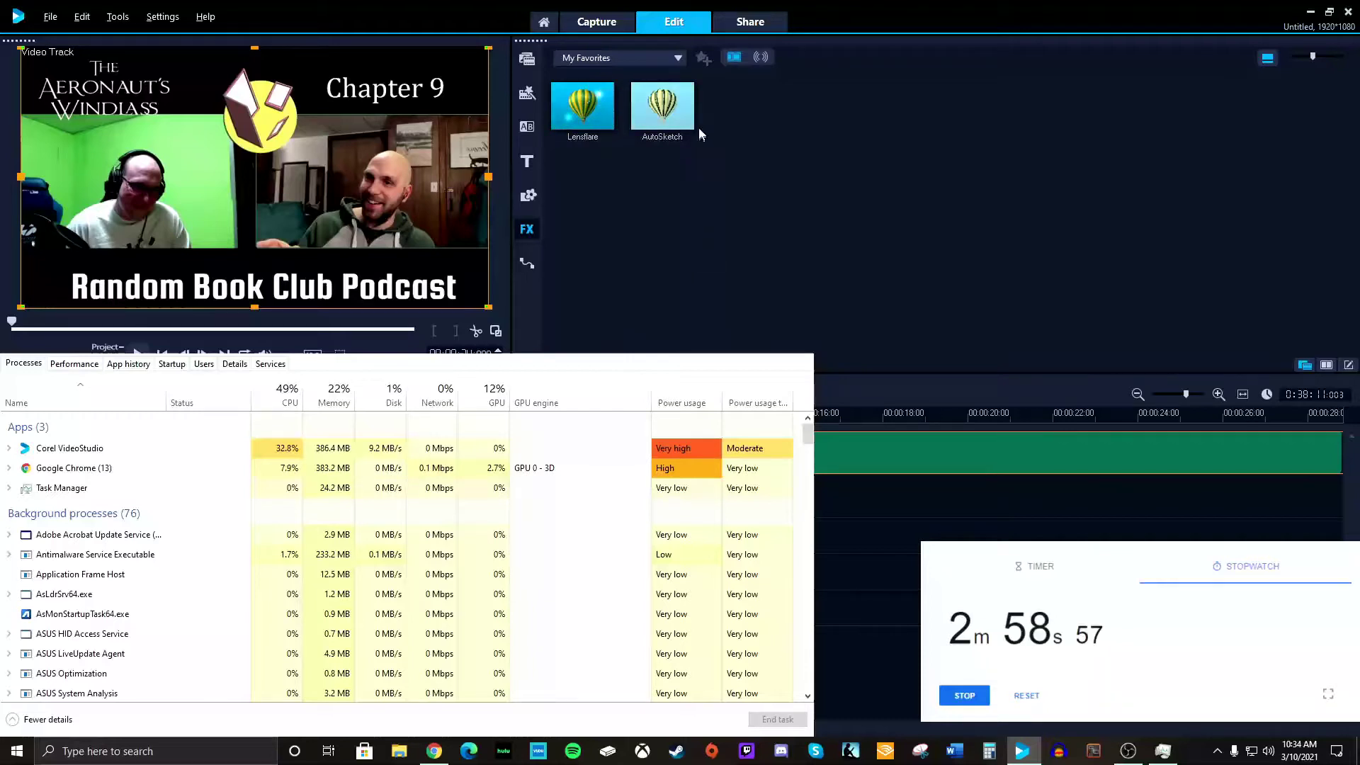
In Share, choose Computer output with Same as Project Settings (1920×1080 MPEG-4).
{"action": "left_click", "coordinate": [740, 25]}
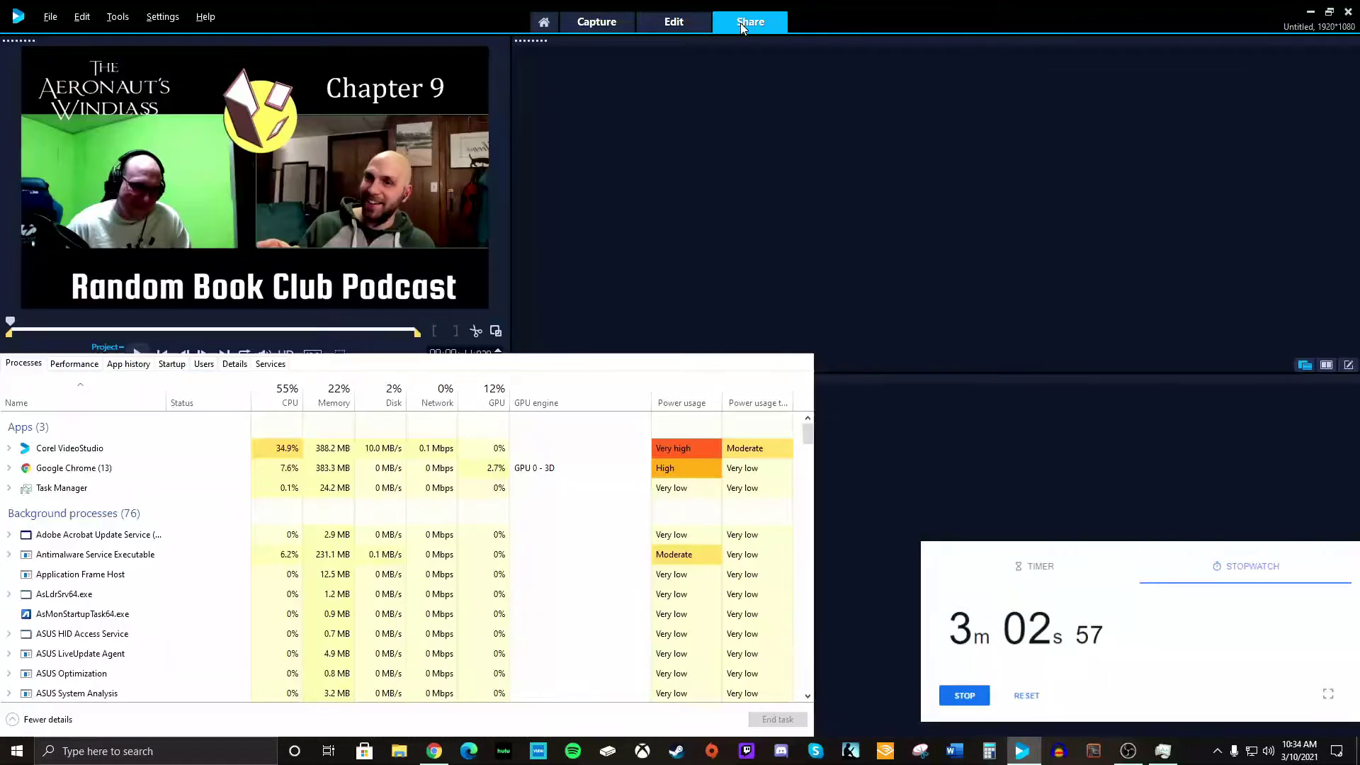
{"action": "left_click", "coordinate": [583, 82]}
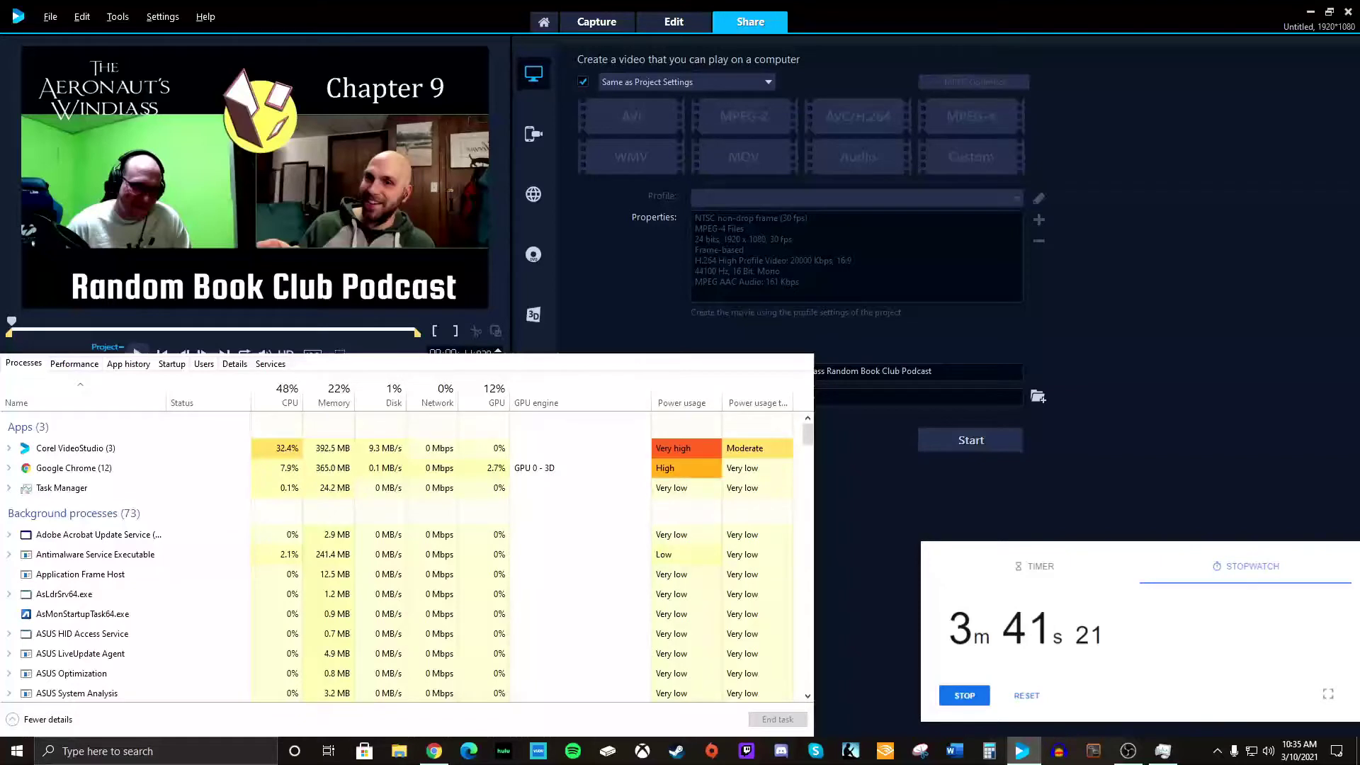
{"action": "left_click", "coordinate": [164, 17]}
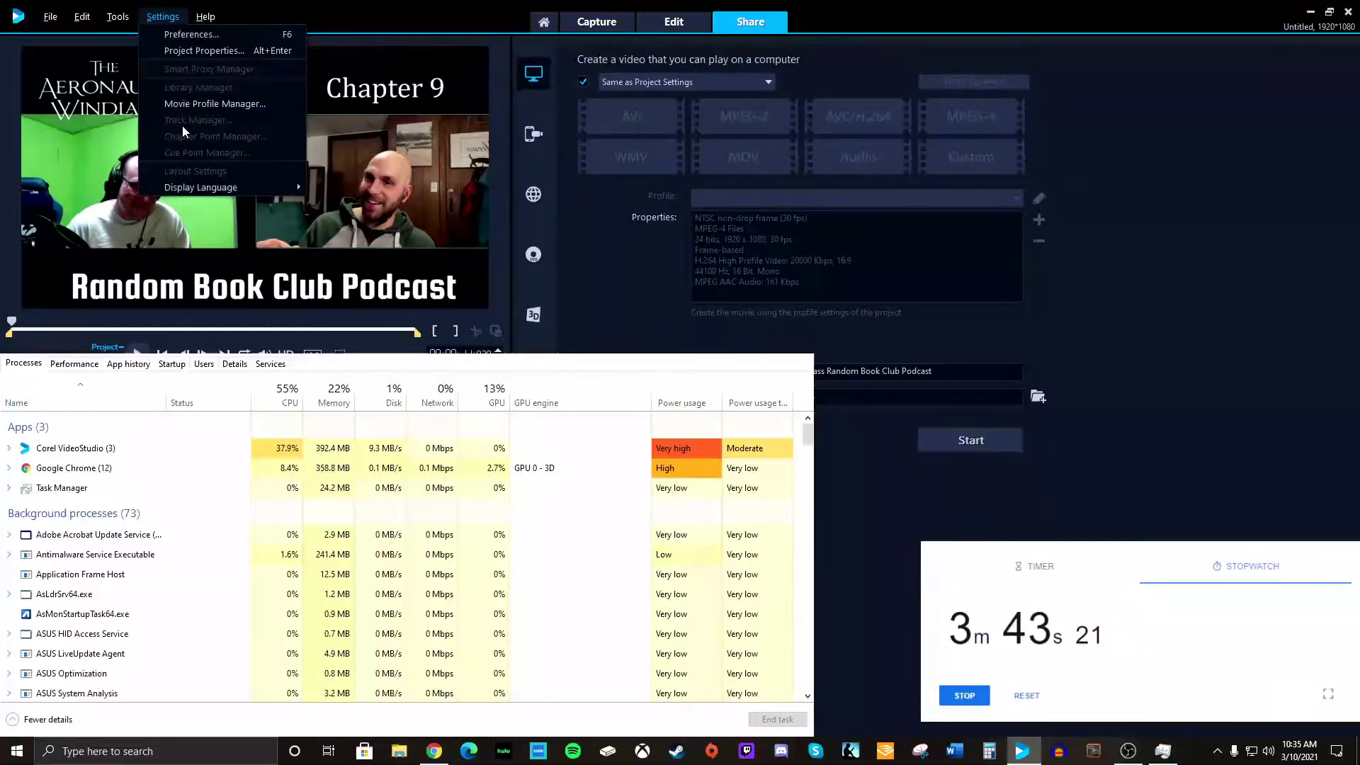
{"action": "left_click", "coordinate": [187, 34]}
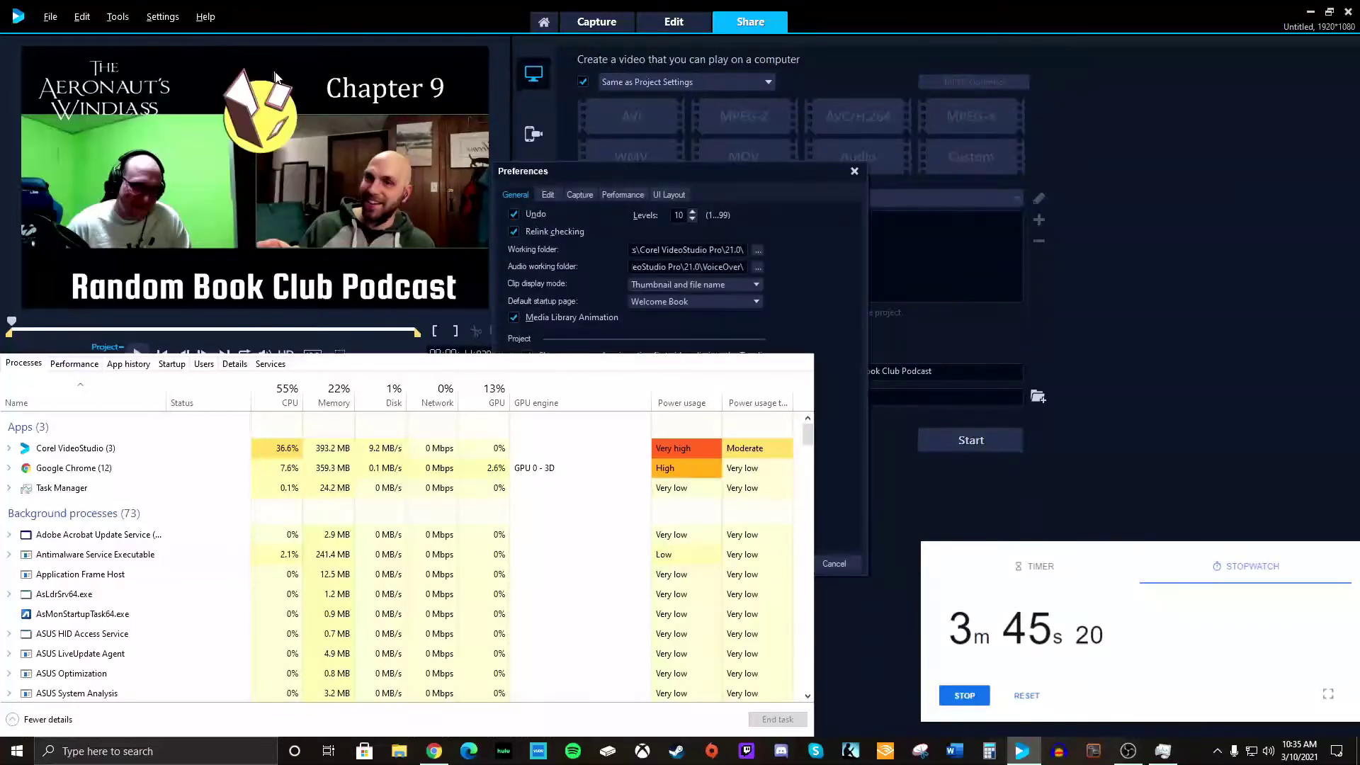
{"action": "left_click", "coordinate": [627, 194]}
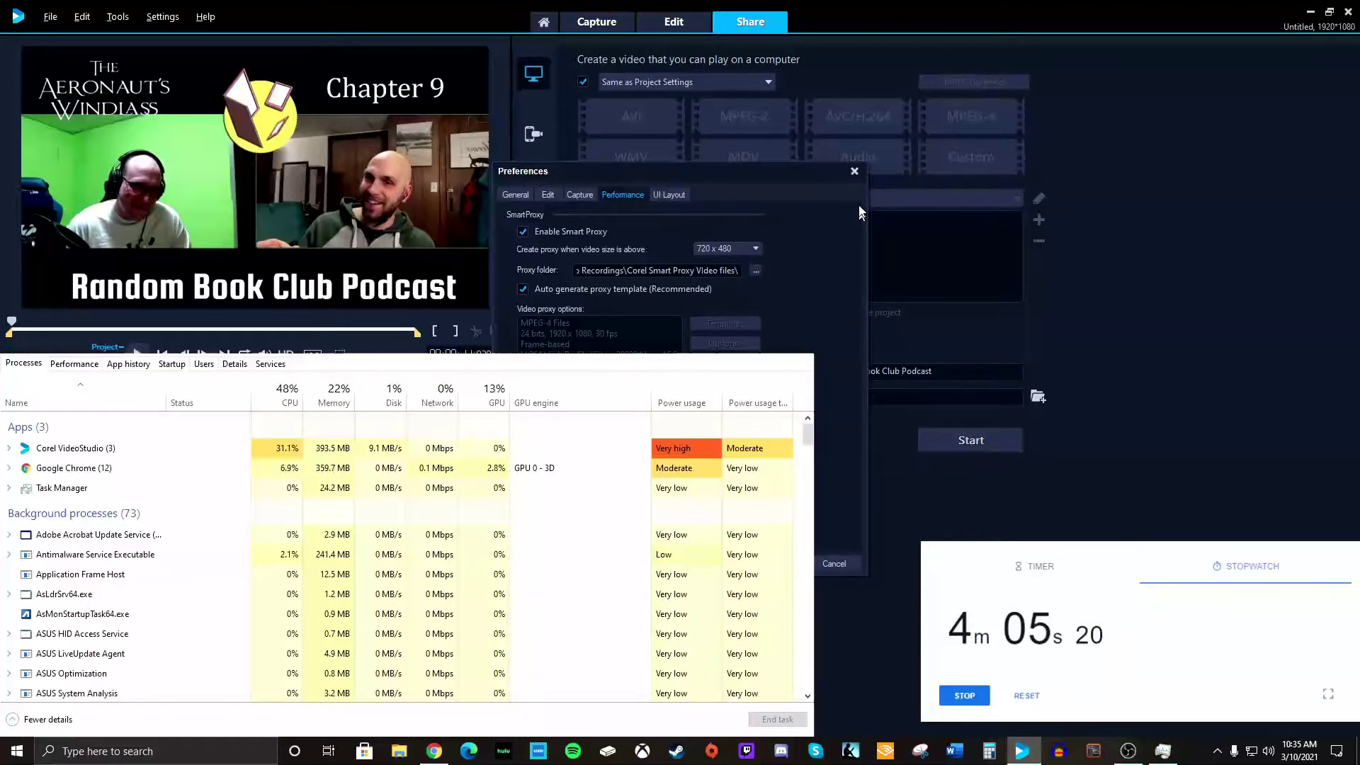
{"action": "left_click", "coordinate": [855, 172]}
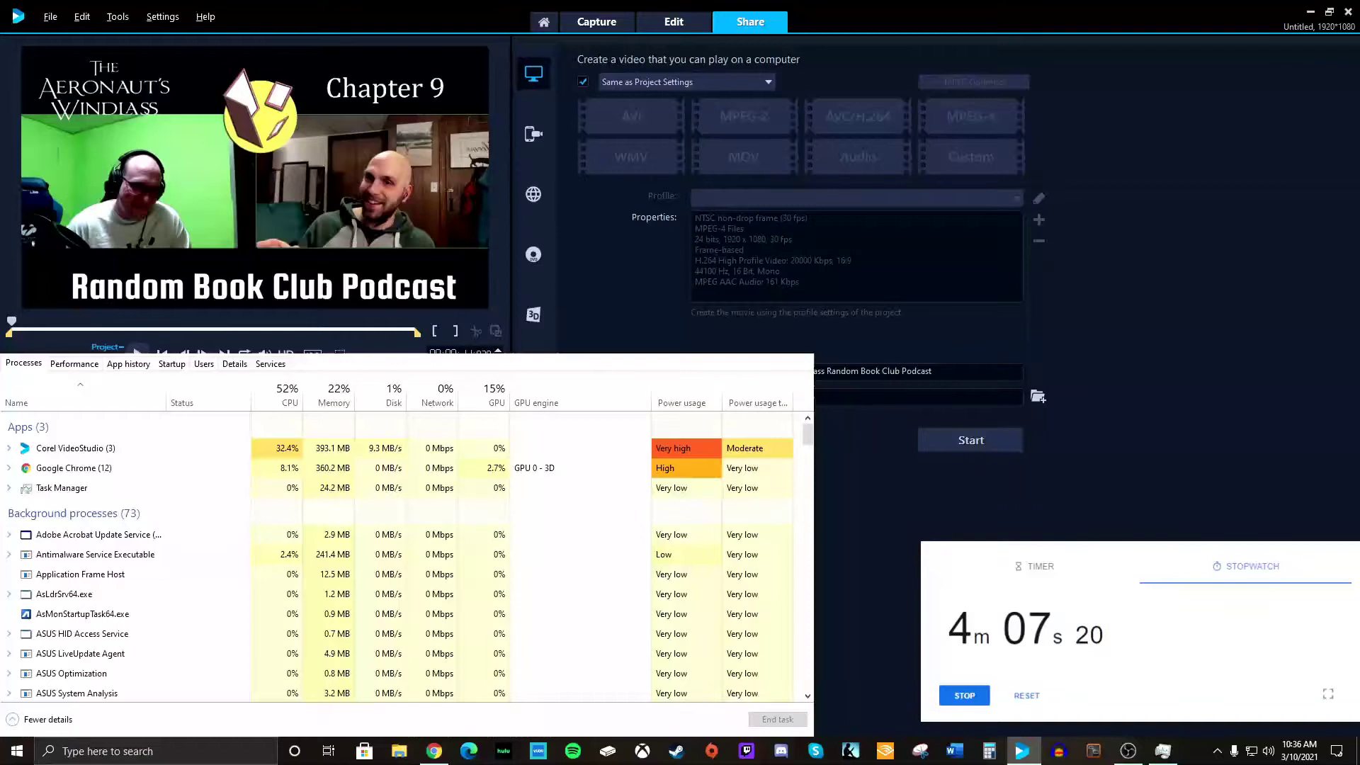
Render the Chapter 9 podcast video and stop the stopwatch at 23m 11s when it completes.
{"action": "left_click", "coordinate": [964, 441]}
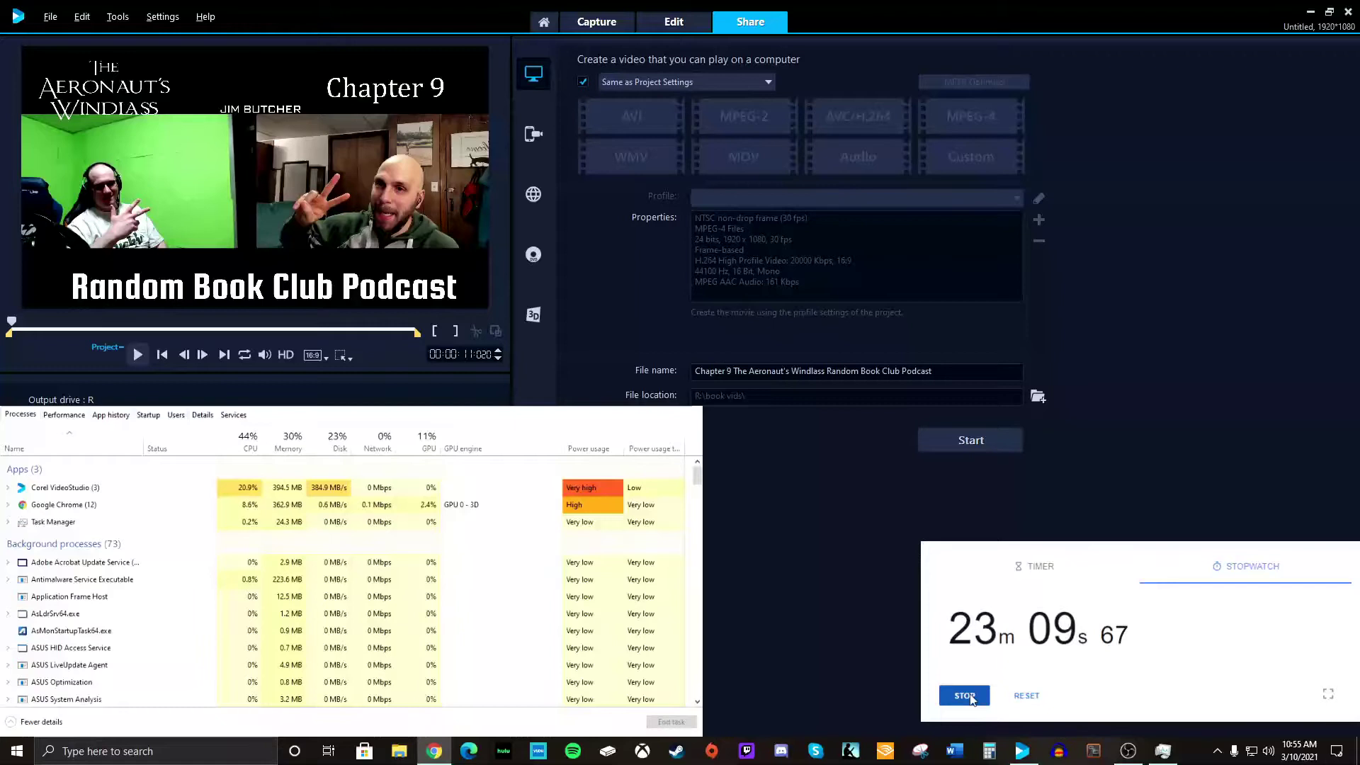
{"action": "left_click", "coordinate": [964, 696]}
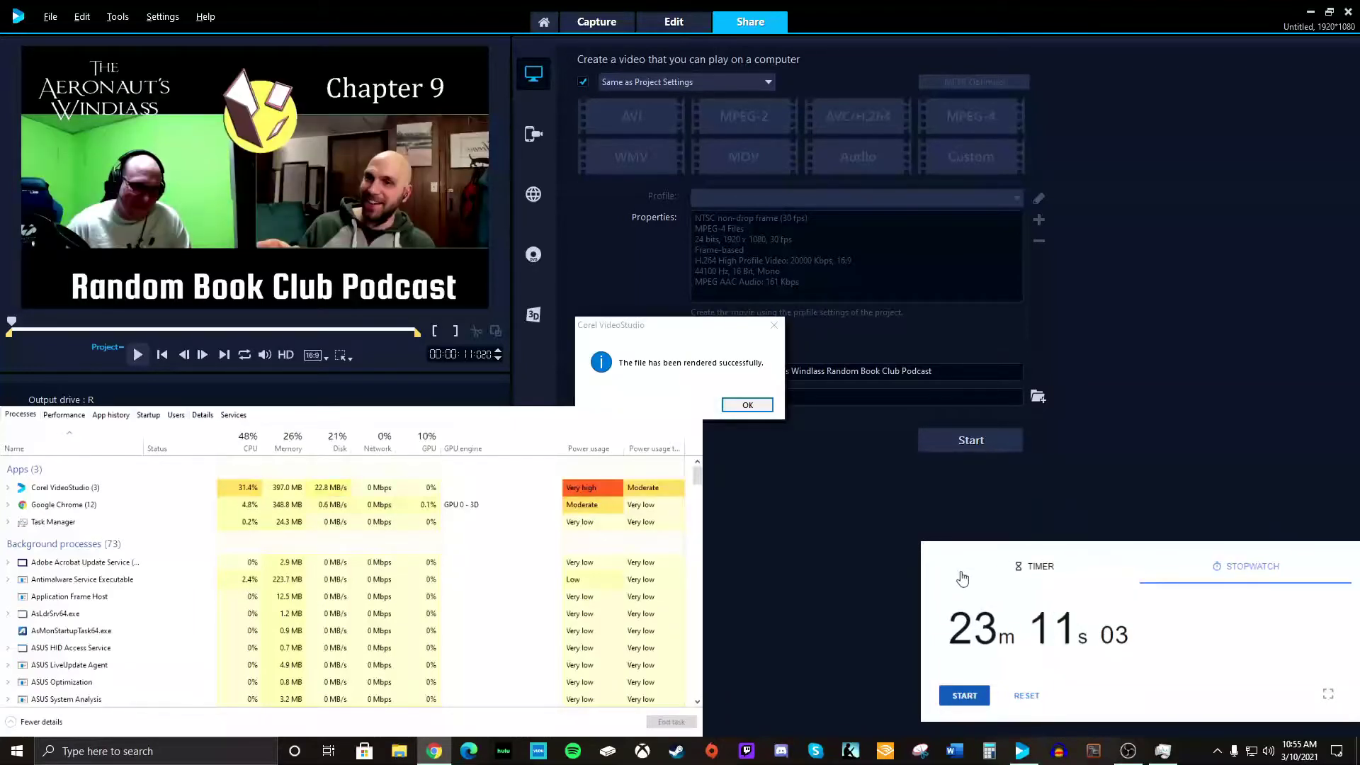
Dismiss the render-complete message and return from the Welcome page to the desktop.
{"action": "key", "text": "Return"}
{"action": "left_click", "coordinate": [544, 23]}
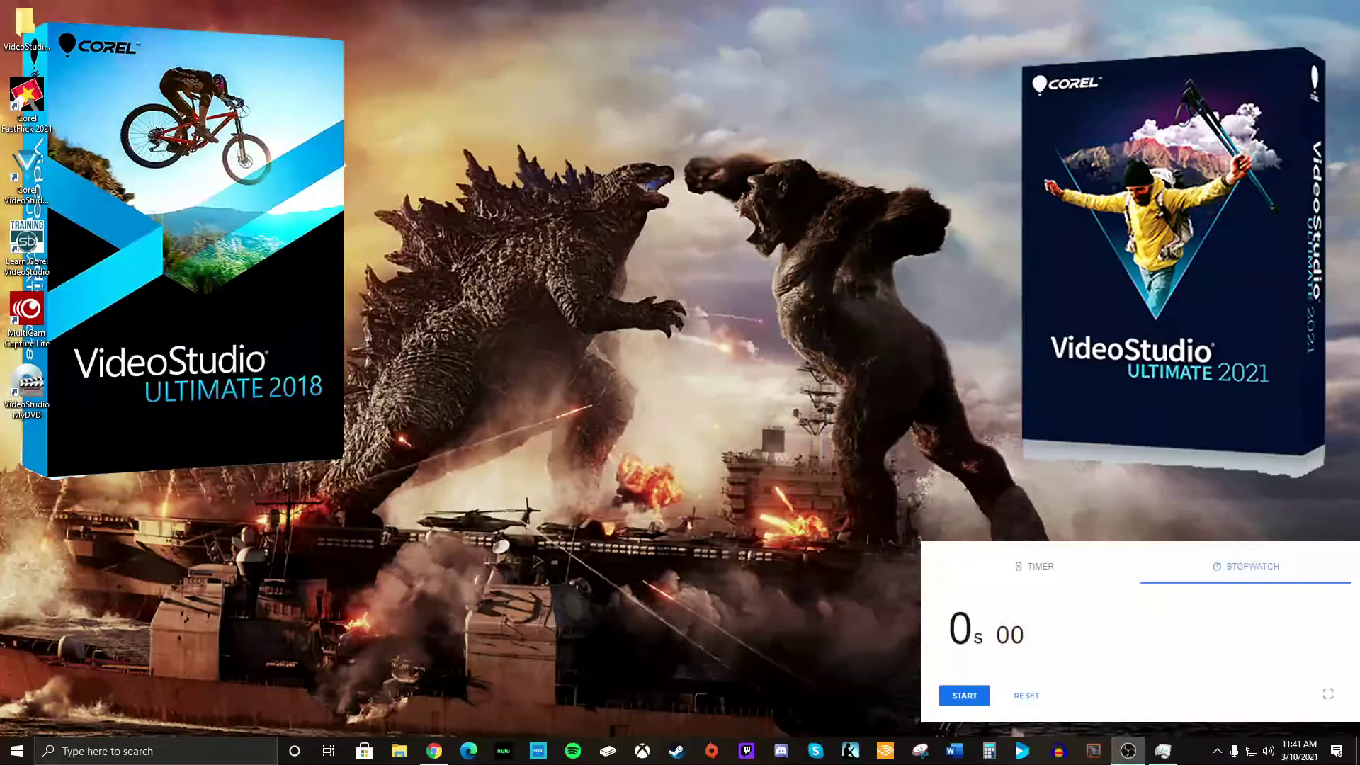
{"action": "left_click", "coordinate": [415, 441]}
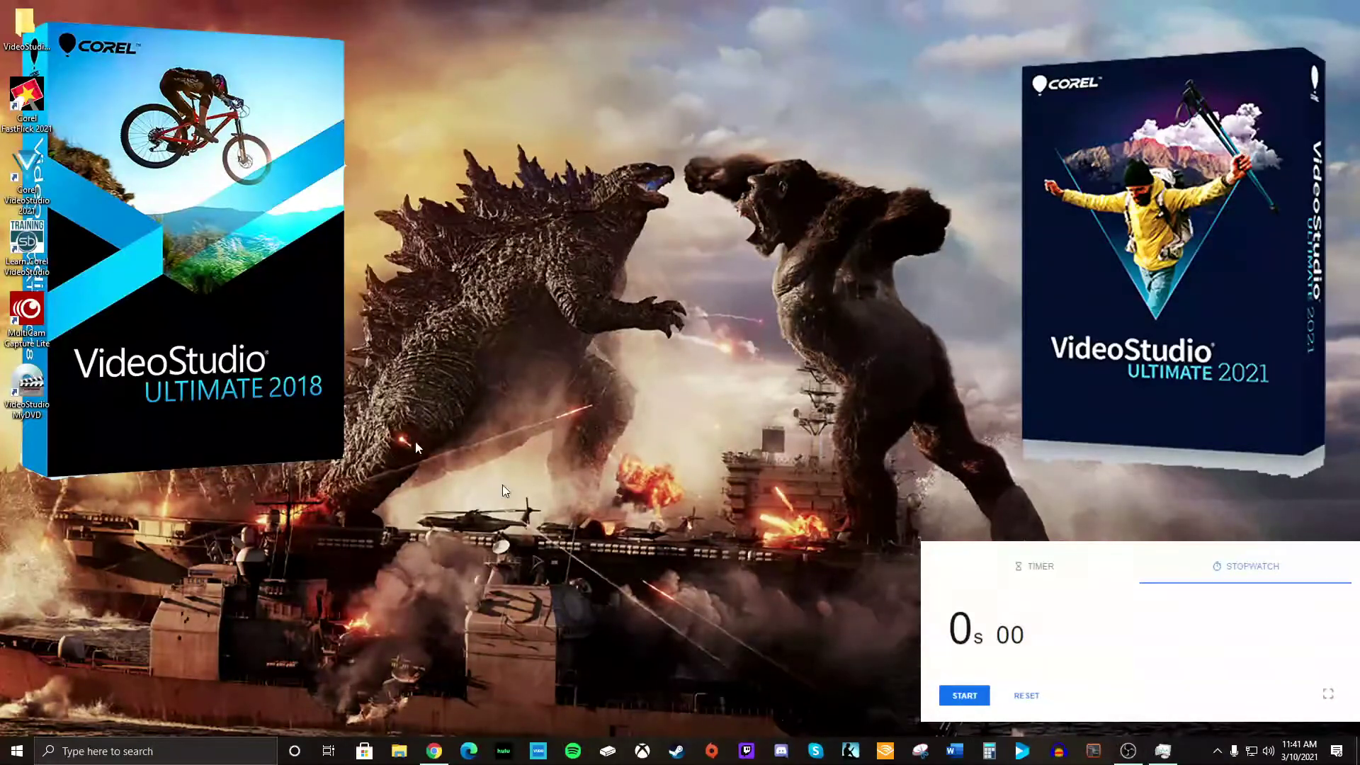
Restart the stopwatch from zero and launch Corel VideoStudio Ultimate 2021 from its desktop icon.
{"action": "left_click", "coordinate": [965, 695]}
{"action": "left_click", "coordinate": [728, 444]}
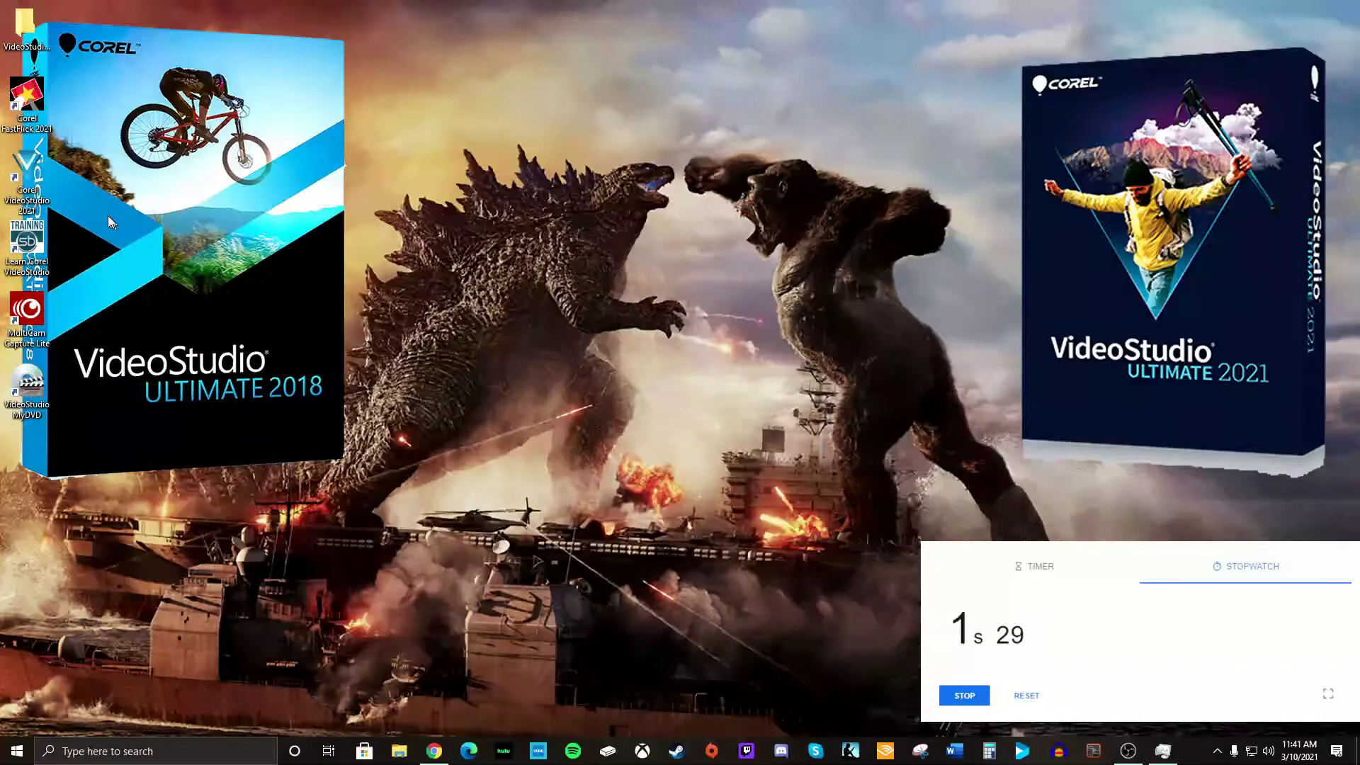
{"action": "double_click", "coordinate": [26, 167]}
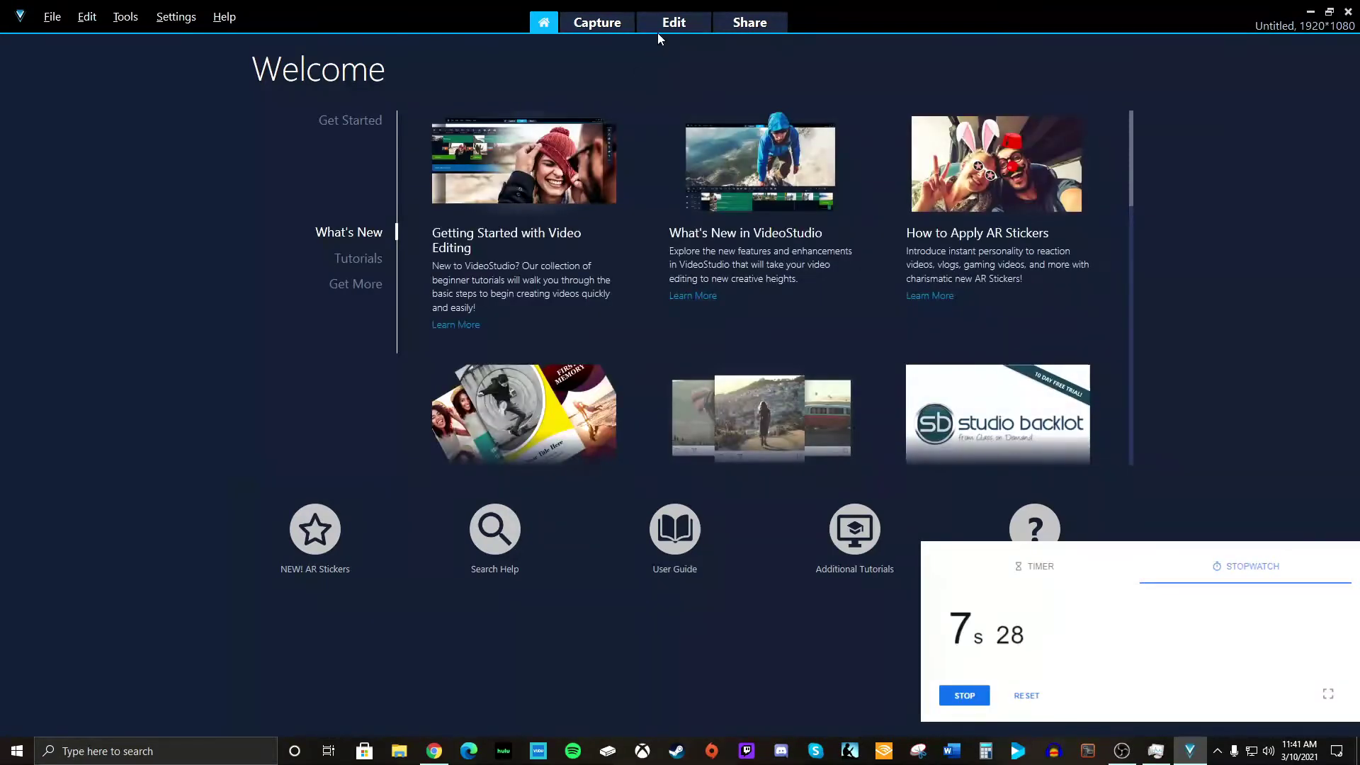
Import the podcast recording and The Aeronaut's Windlass video into VideoStudio 2021's Edit workspace.
{"action": "left_click", "coordinate": [660, 27]}
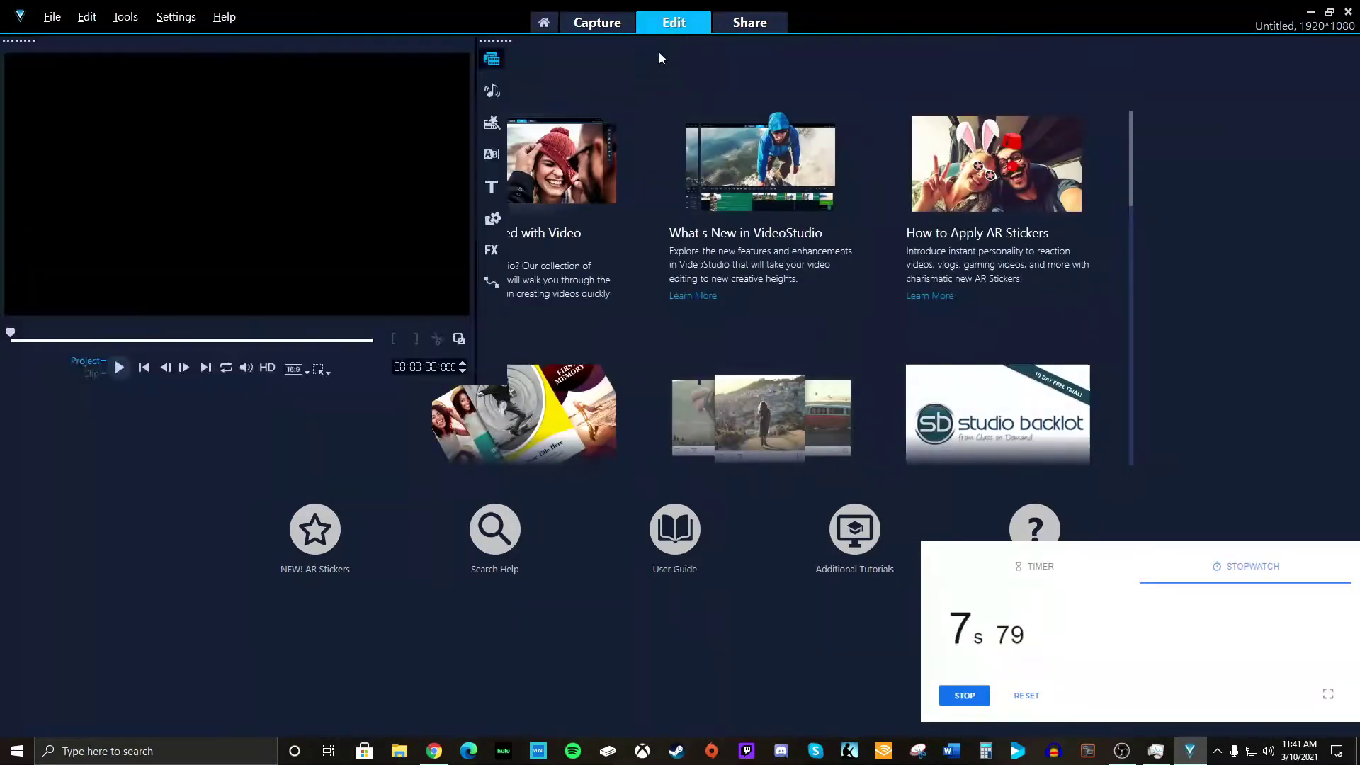
{"action": "left_click", "coordinate": [719, 60]}
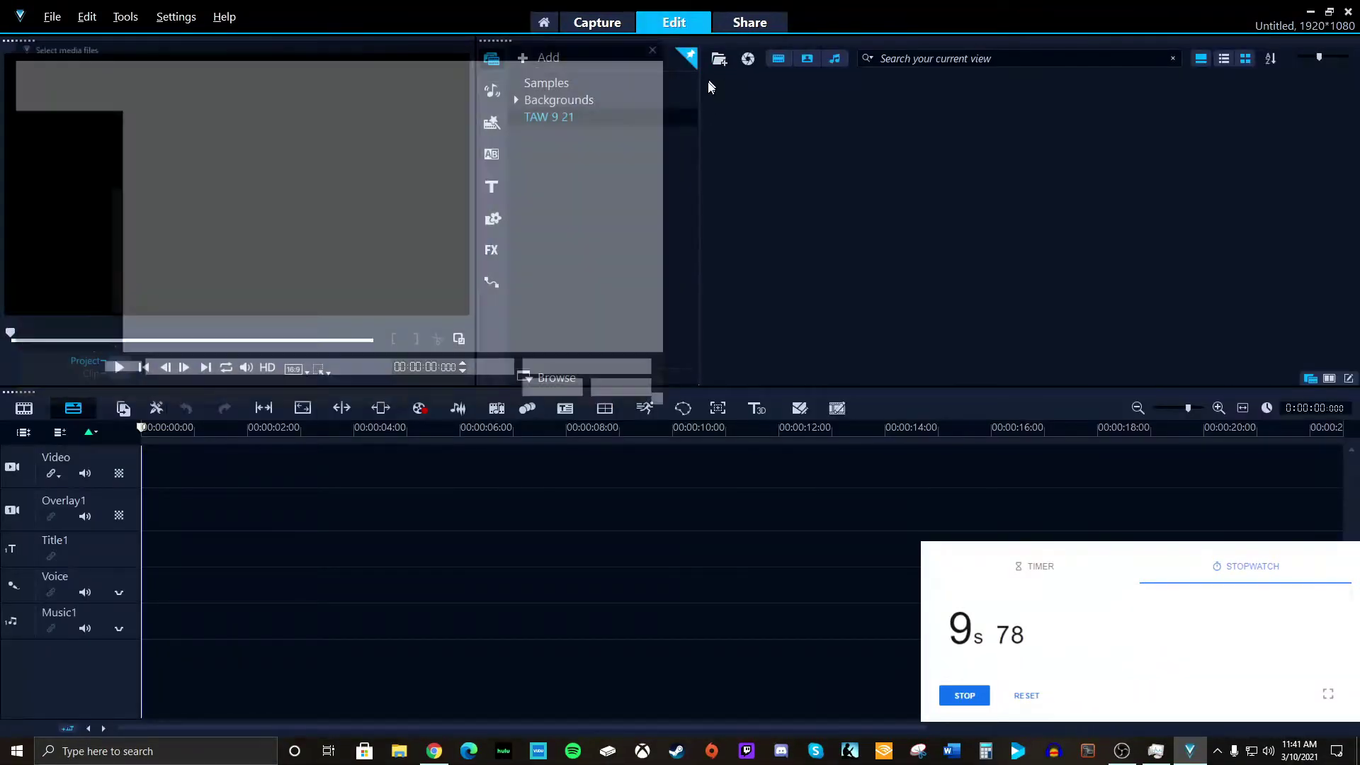
{"action": "left_click", "coordinate": [186, 162]}
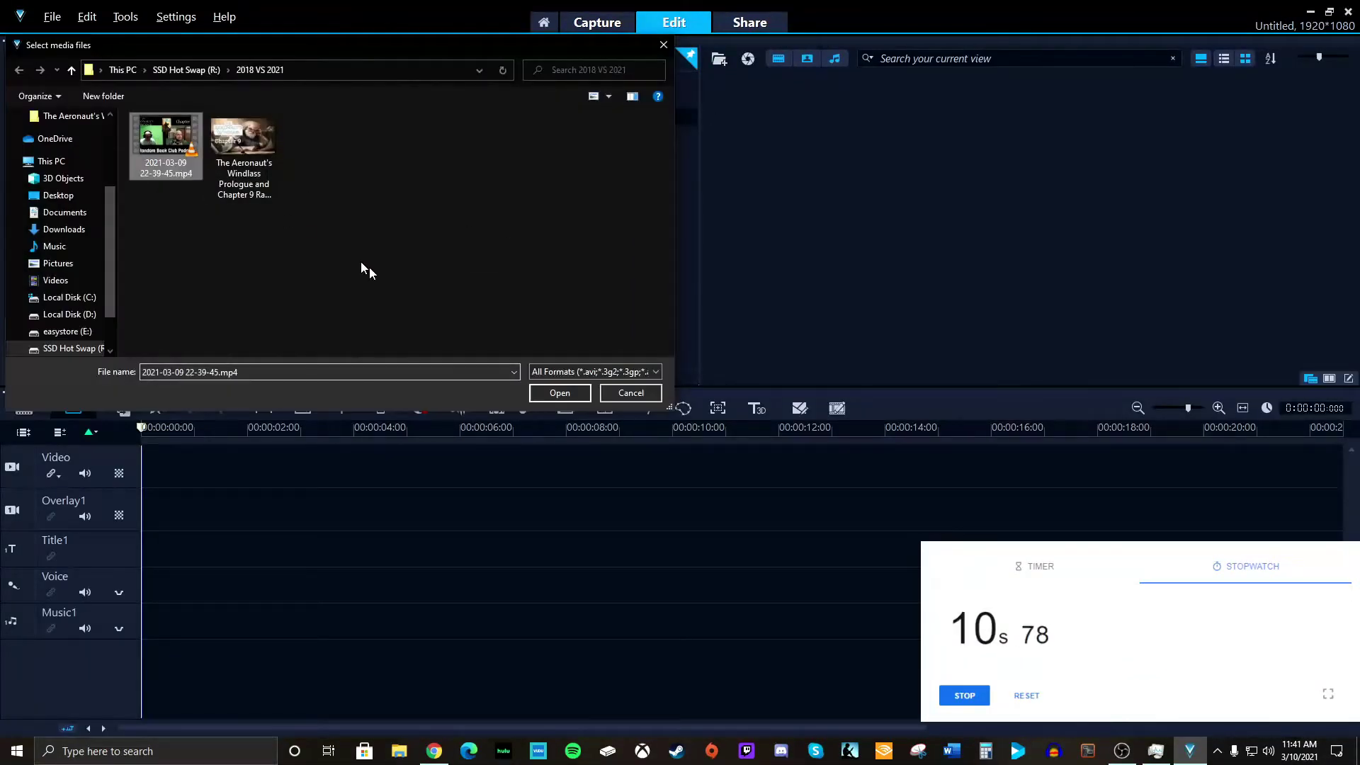
{"action": "left_click", "coordinate": [549, 391]}
{"action": "left_click", "coordinate": [718, 59]}
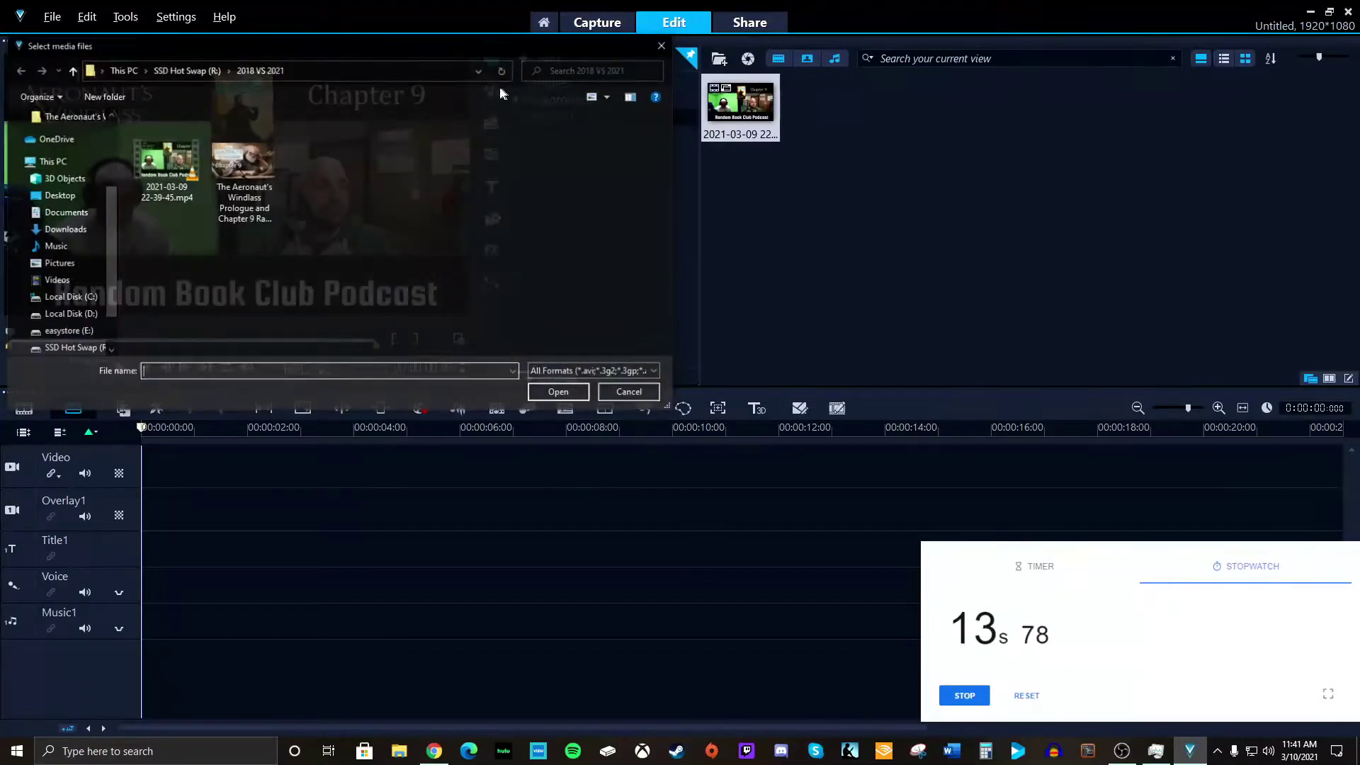
{"action": "left_click", "coordinate": [273, 156]}
{"action": "left_click", "coordinate": [560, 393]}
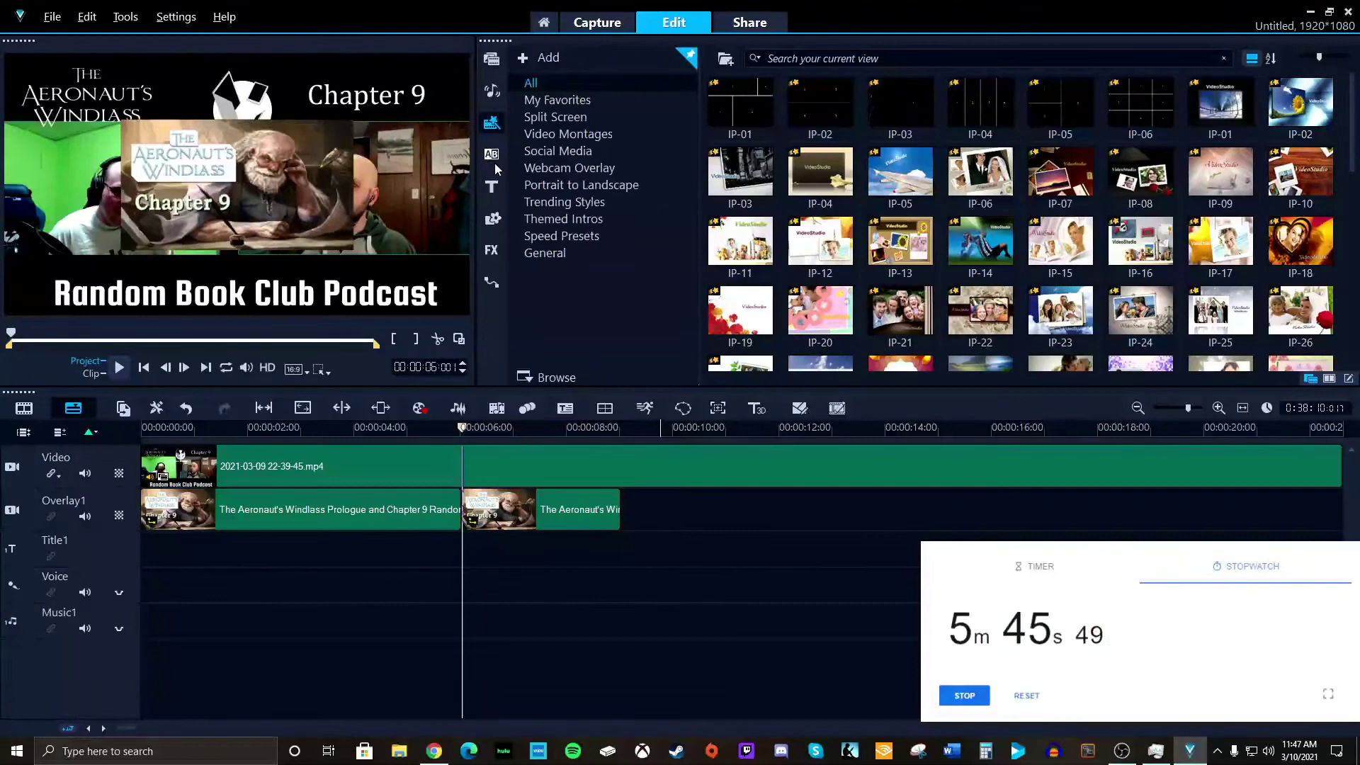
Apply the AutoSketch filter from My Favorites to the first Overlay1 clip, then return to the project start.
{"action": "left_click", "coordinate": [491, 250]}
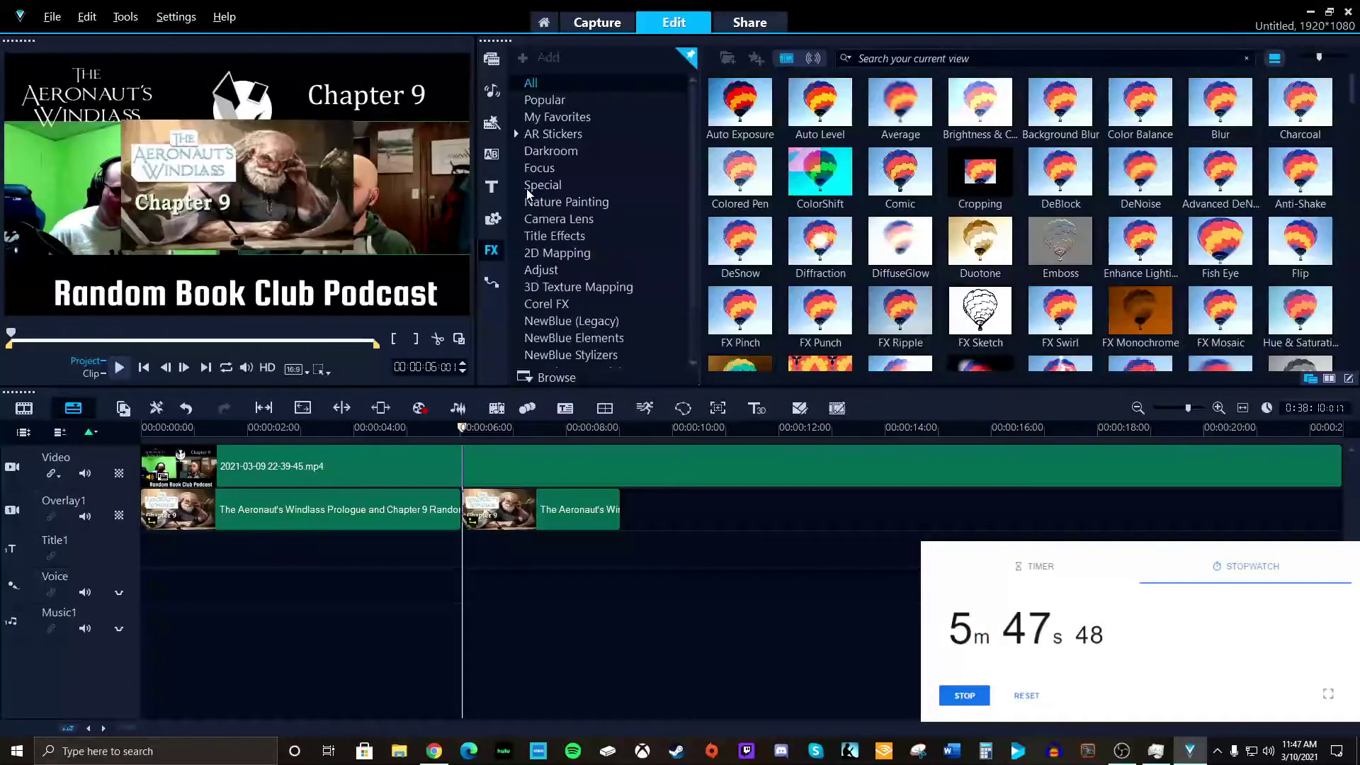
{"action": "left_click", "coordinate": [554, 117]}
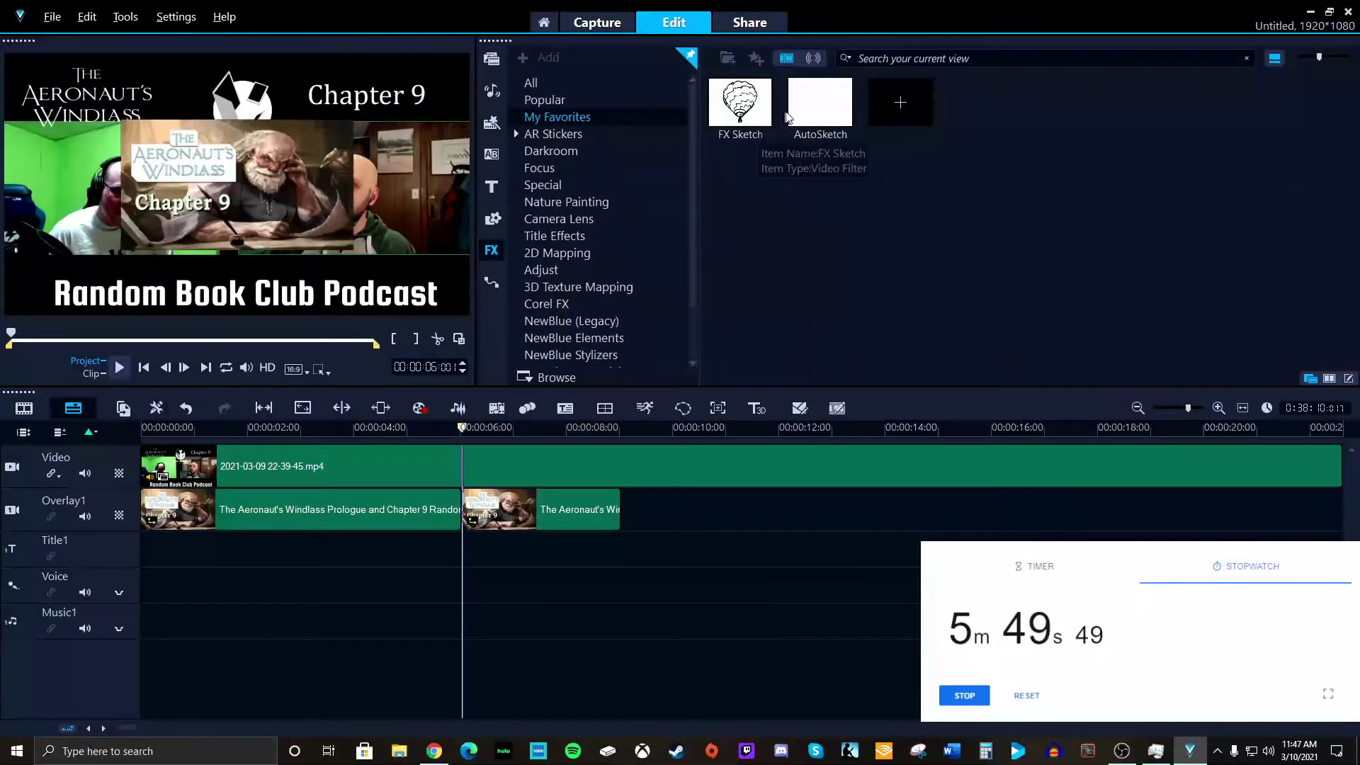
{"action": "left_click_drag", "start_coordinate": [834, 113], "coordinate": [318, 519]}
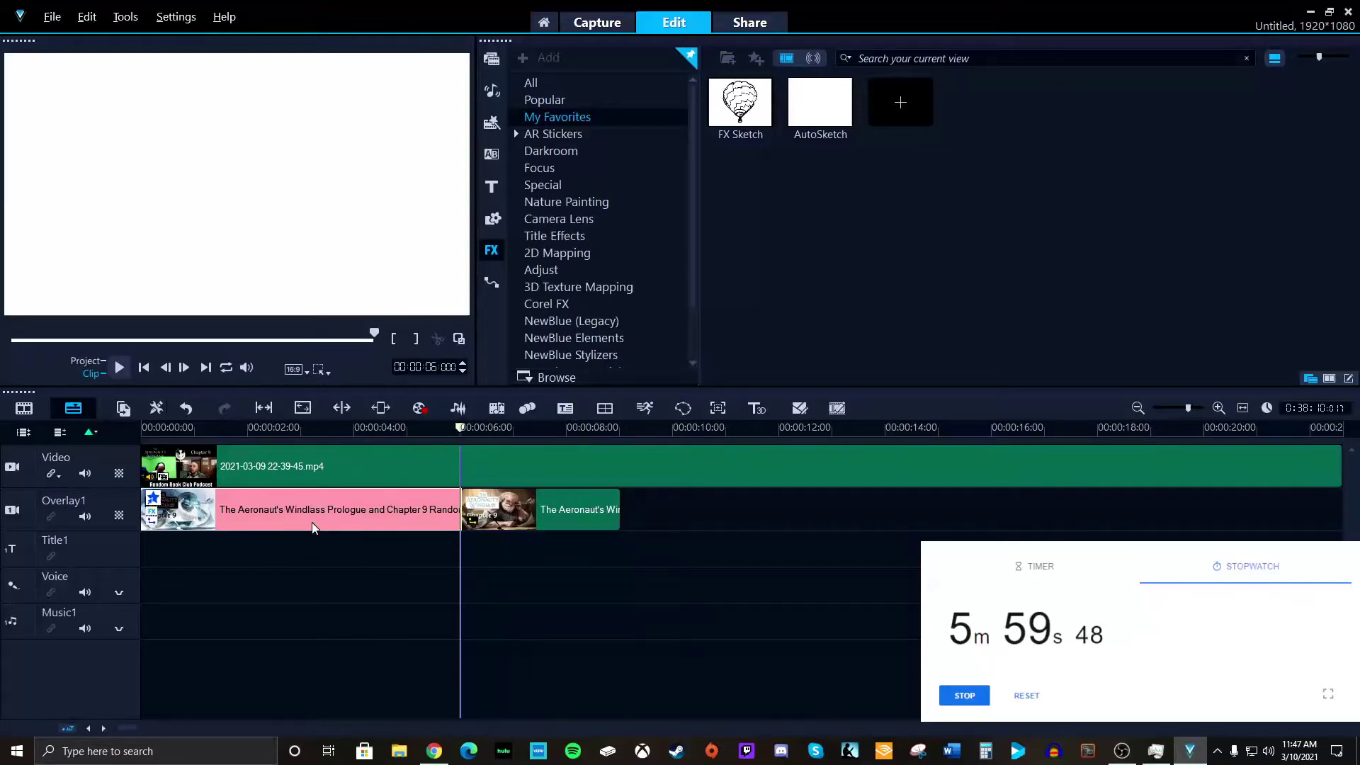
{"action": "left_click", "coordinate": [321, 614]}
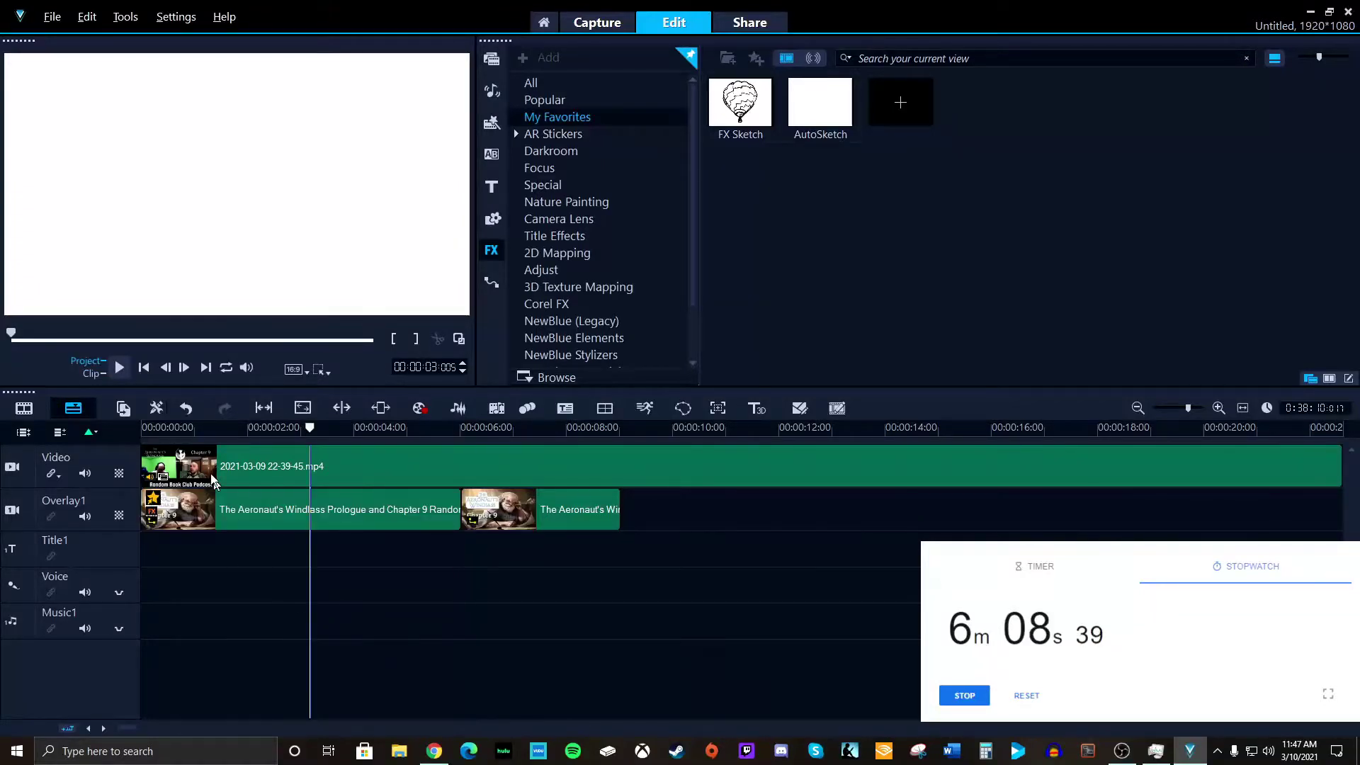
{"action": "left_click", "coordinate": [145, 368]}
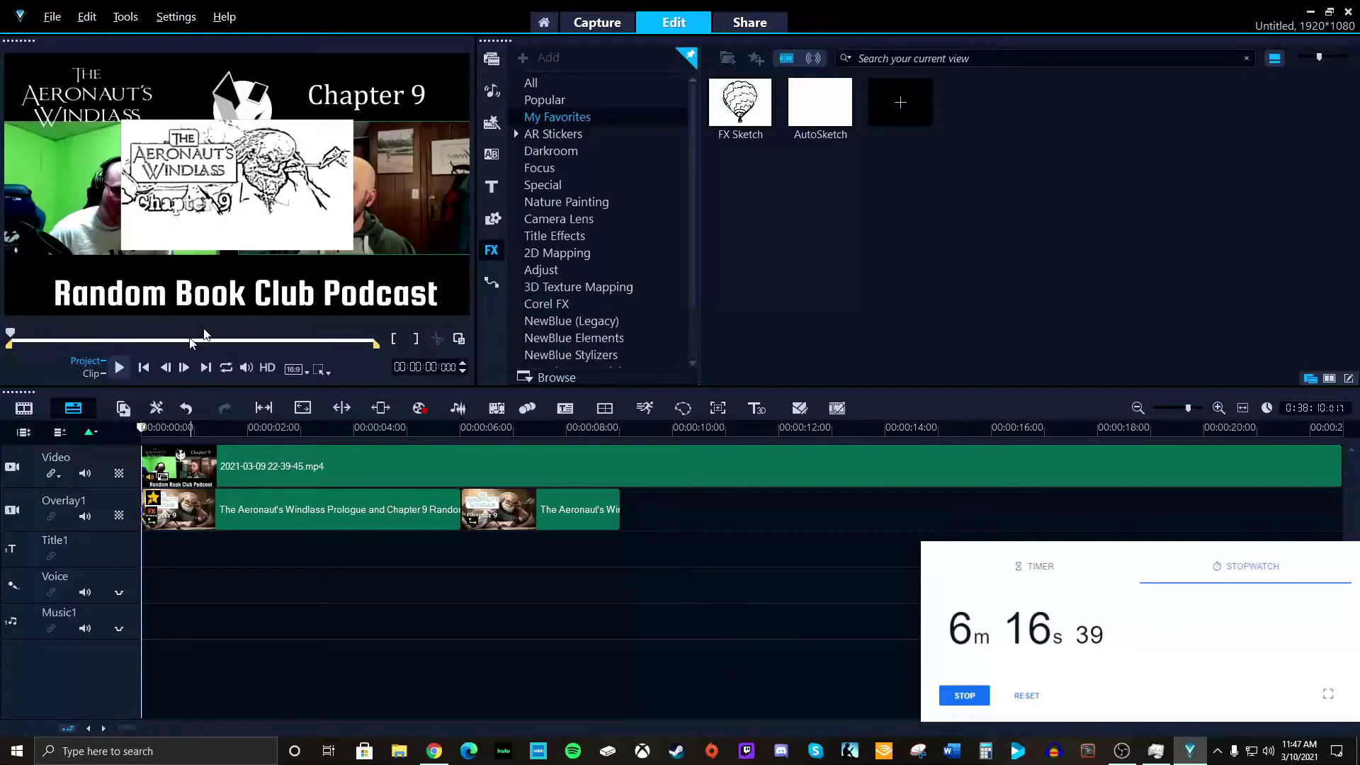
Open the Windlass overlay clip's options panel and move playback to about 3 seconds.
{"action": "left_click", "coordinate": [274, 230]}
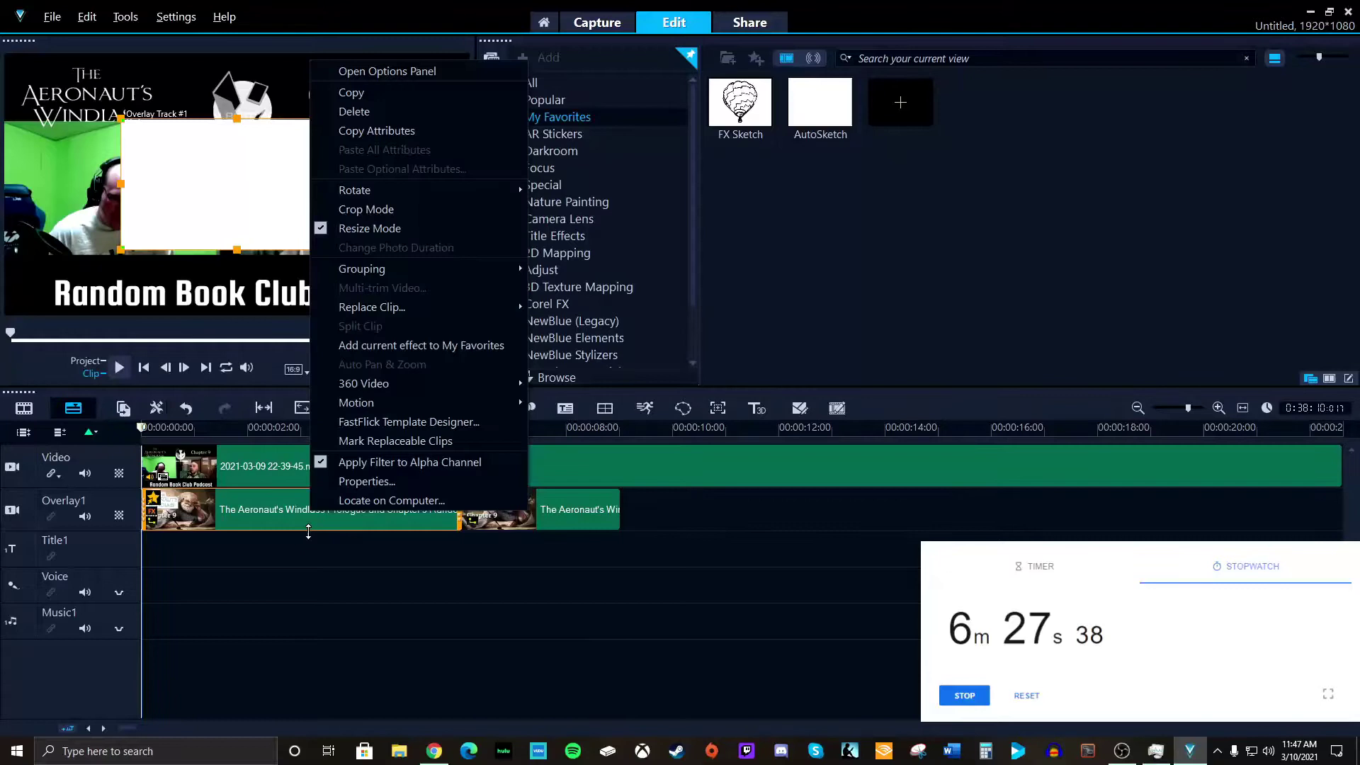
{"action": "left_click", "coordinate": [310, 563]}
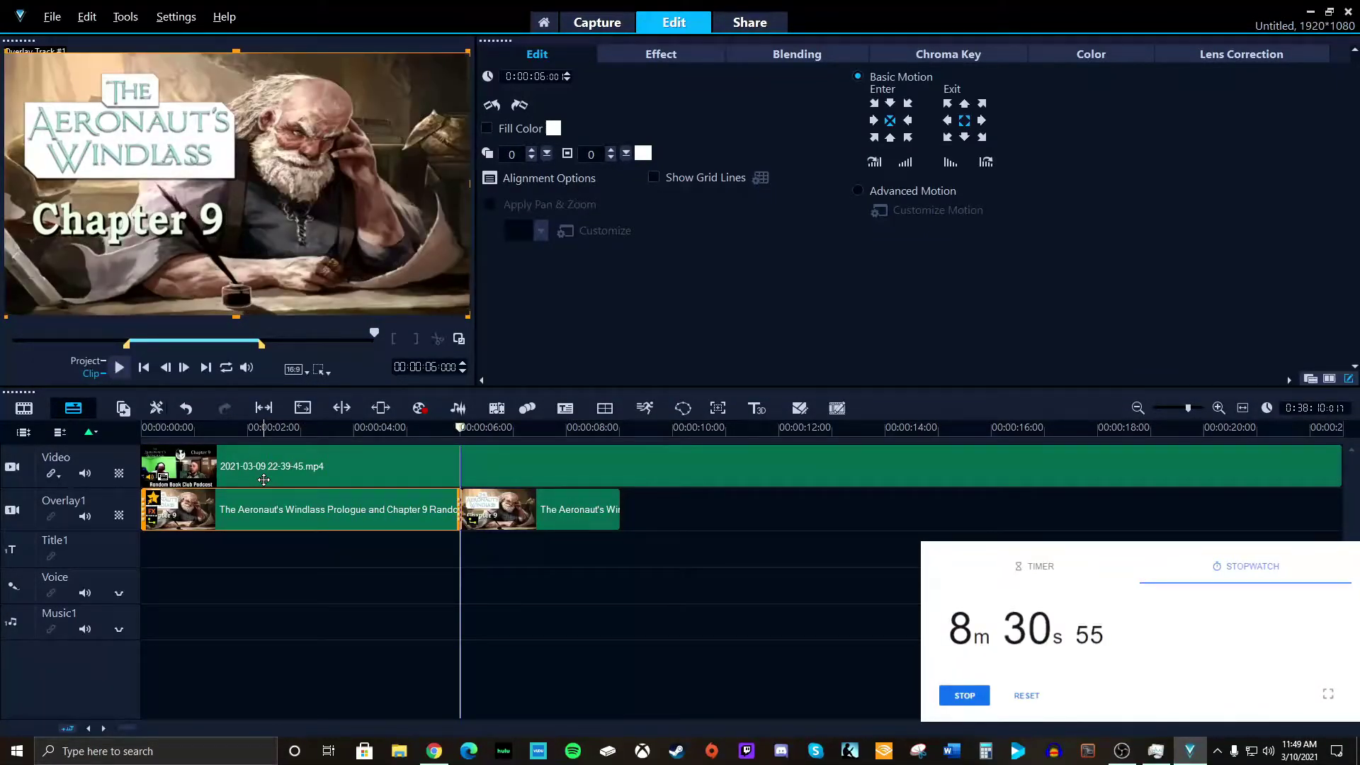
{"action": "left_click", "coordinate": [335, 583]}
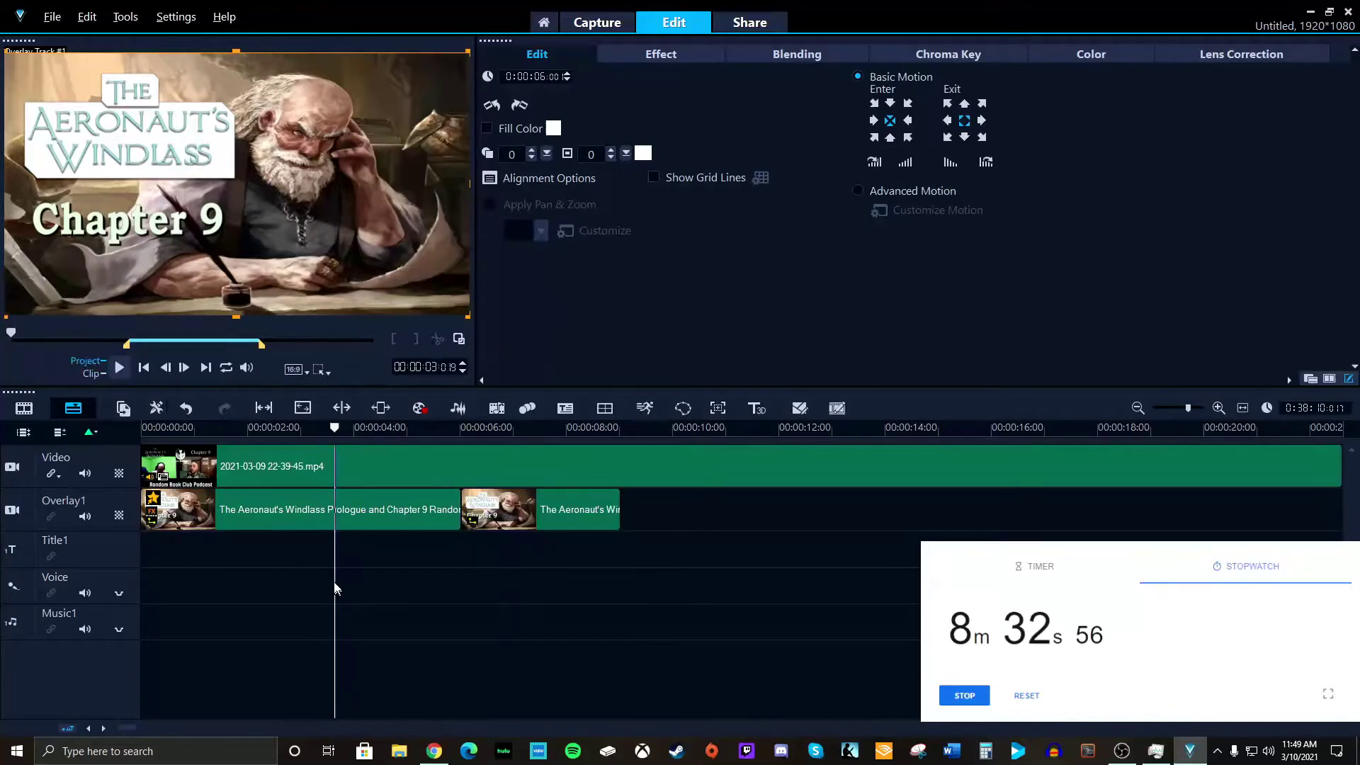
Rewind to 00:00:00:00 and play the podcast preview through its first 8 seconds.
{"action": "left_click", "coordinate": [144, 366]}
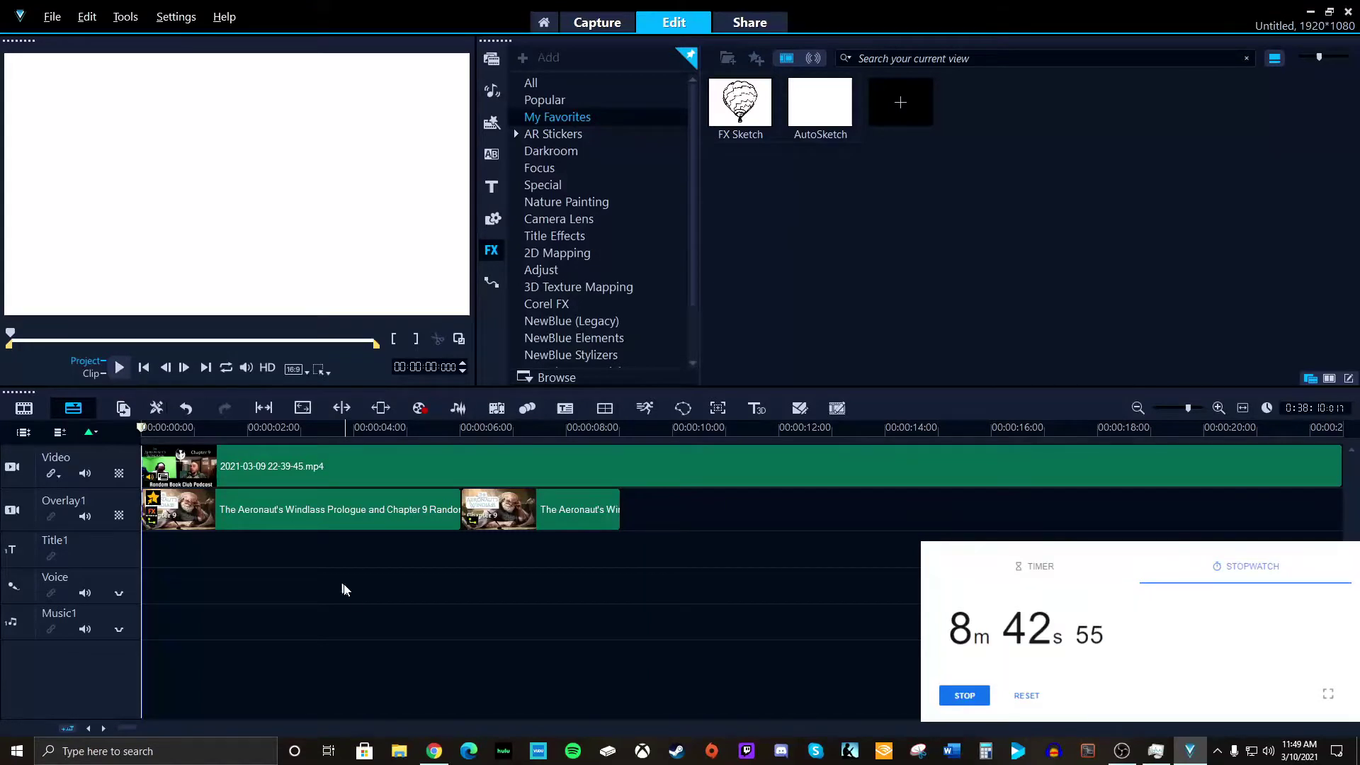
{"action": "left_click", "coordinate": [119, 369]}
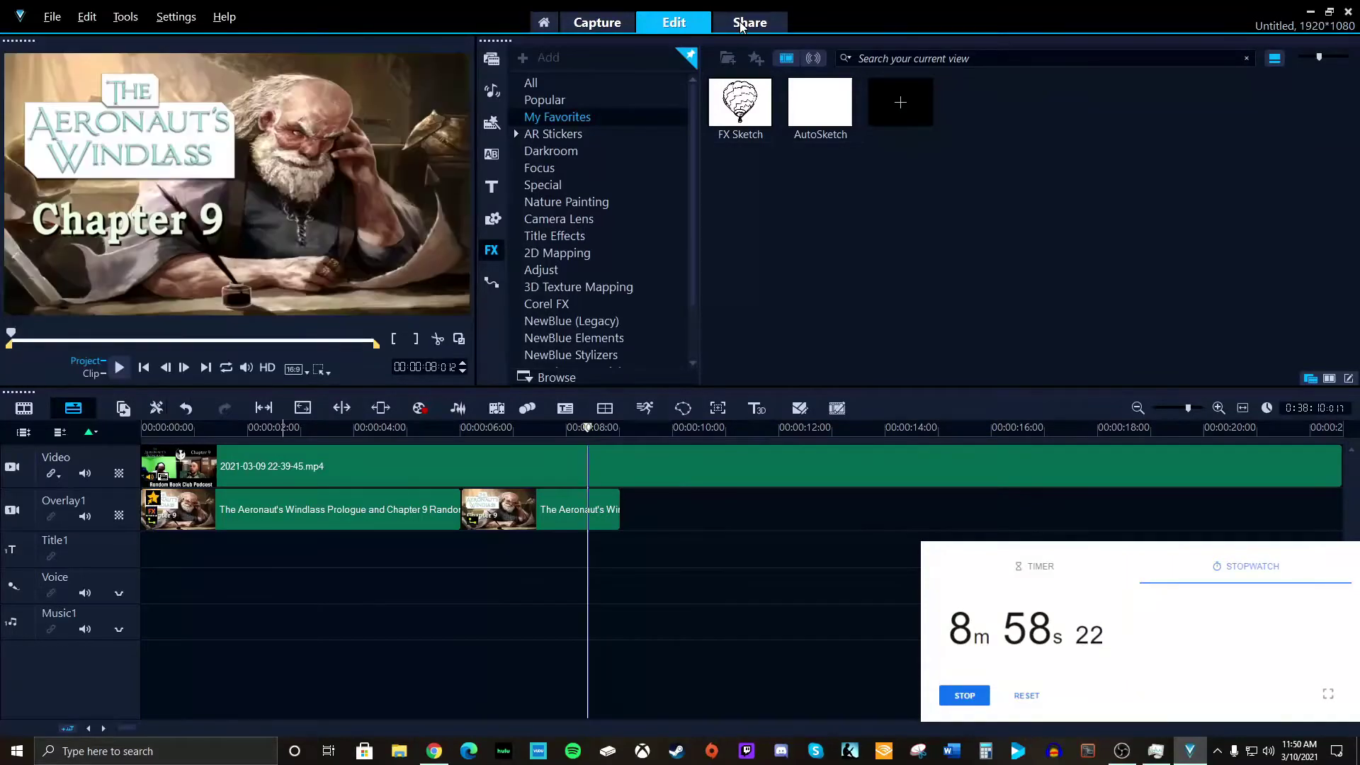
Show the 1920×1080 H.264 export settings with Smart Render and NVIDIA CUDA, and restart the stopwatch.
{"action": "left_click", "coordinate": [740, 24]}
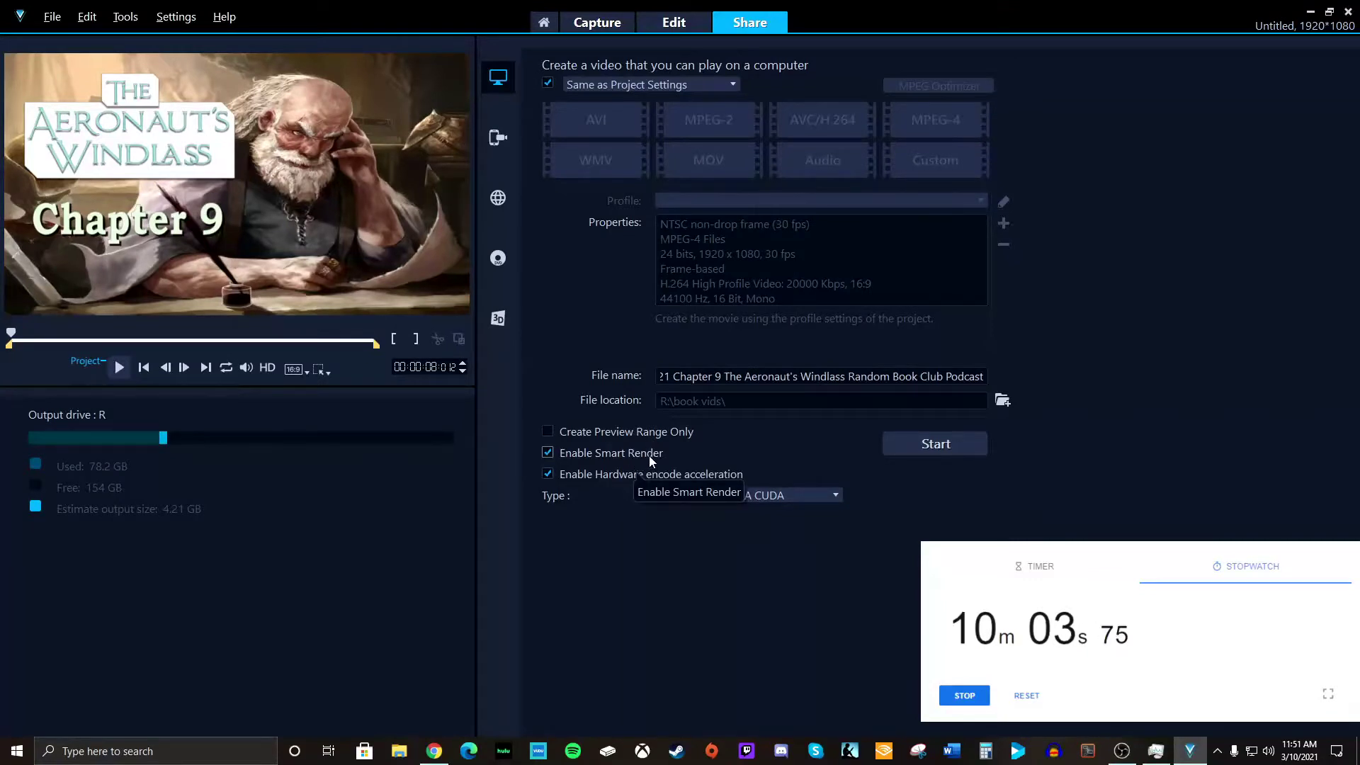
{"action": "left_click", "coordinate": [1030, 702]}
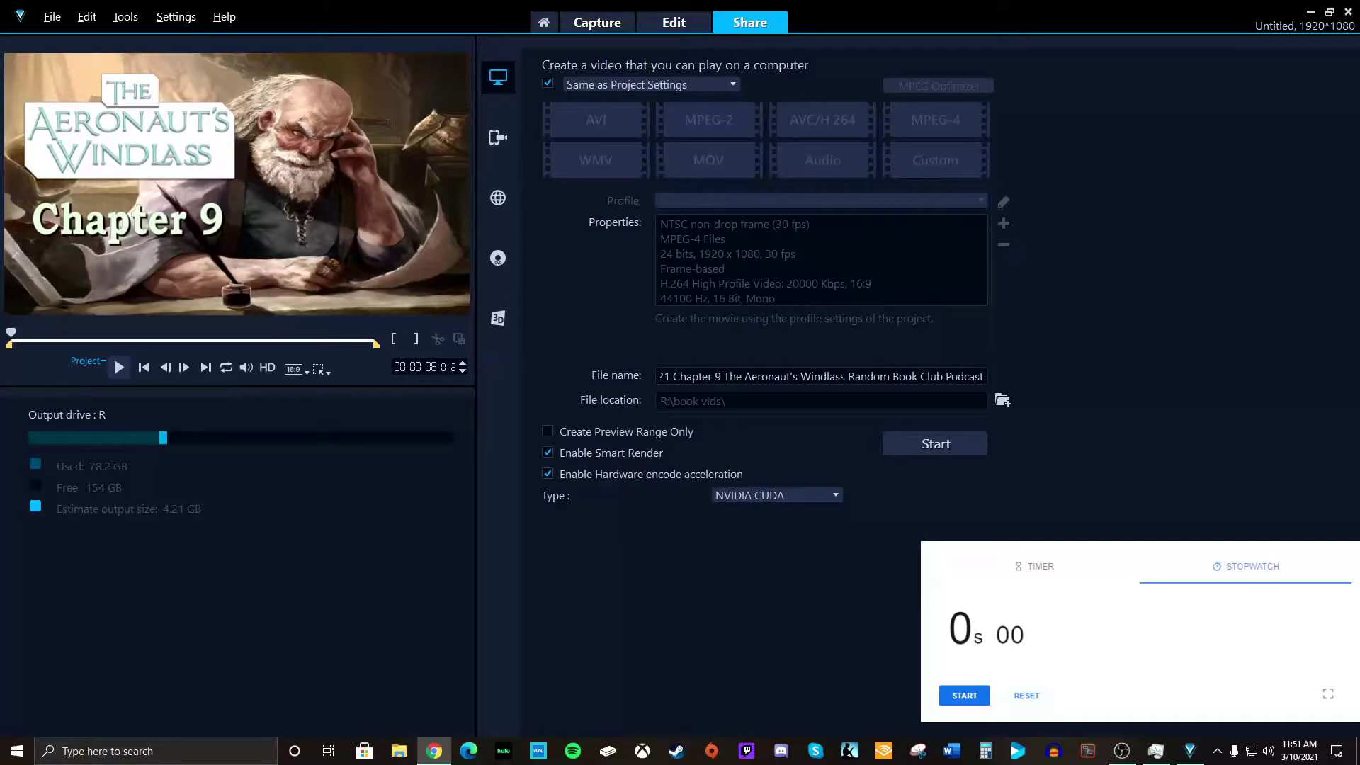
{"action": "key", "text": "alt+Tab"}
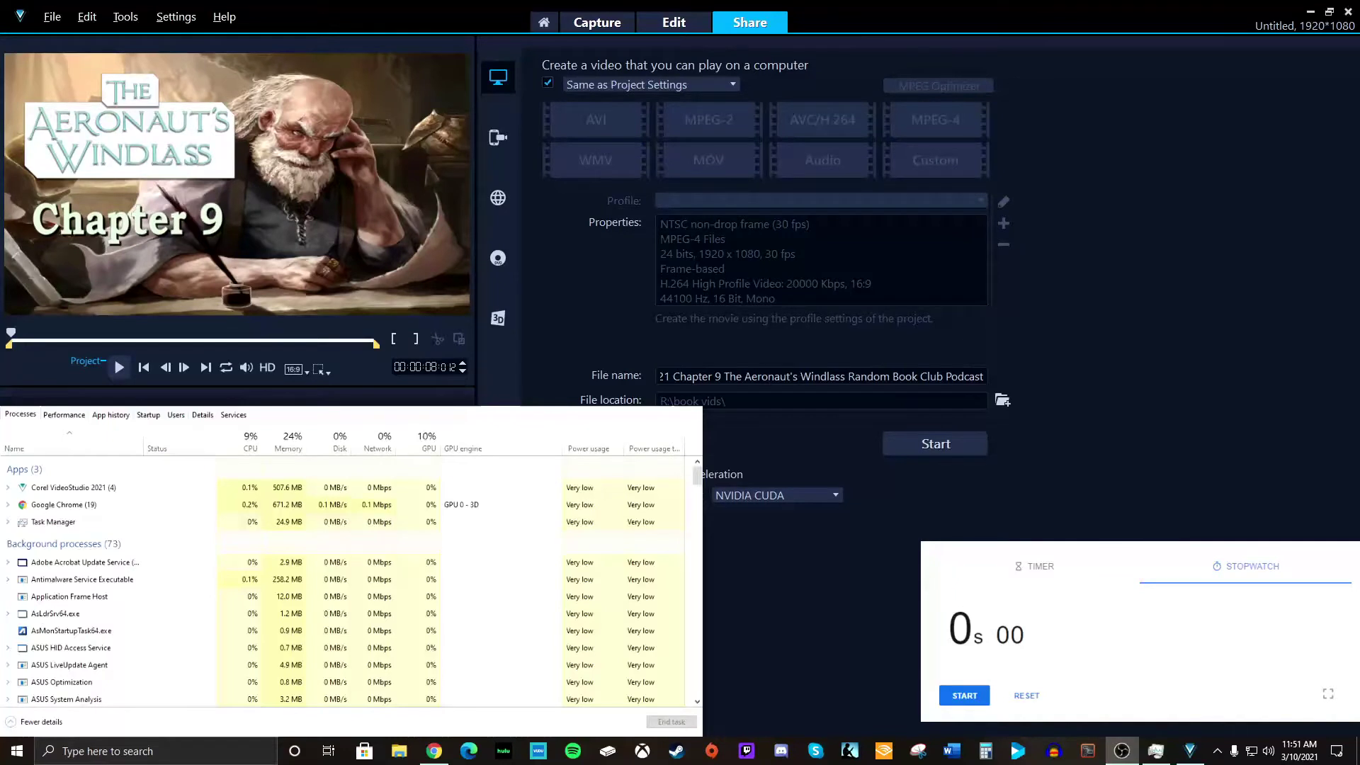
{"action": "key", "text": "alt+Tab"}
{"action": "key", "text": "space"}
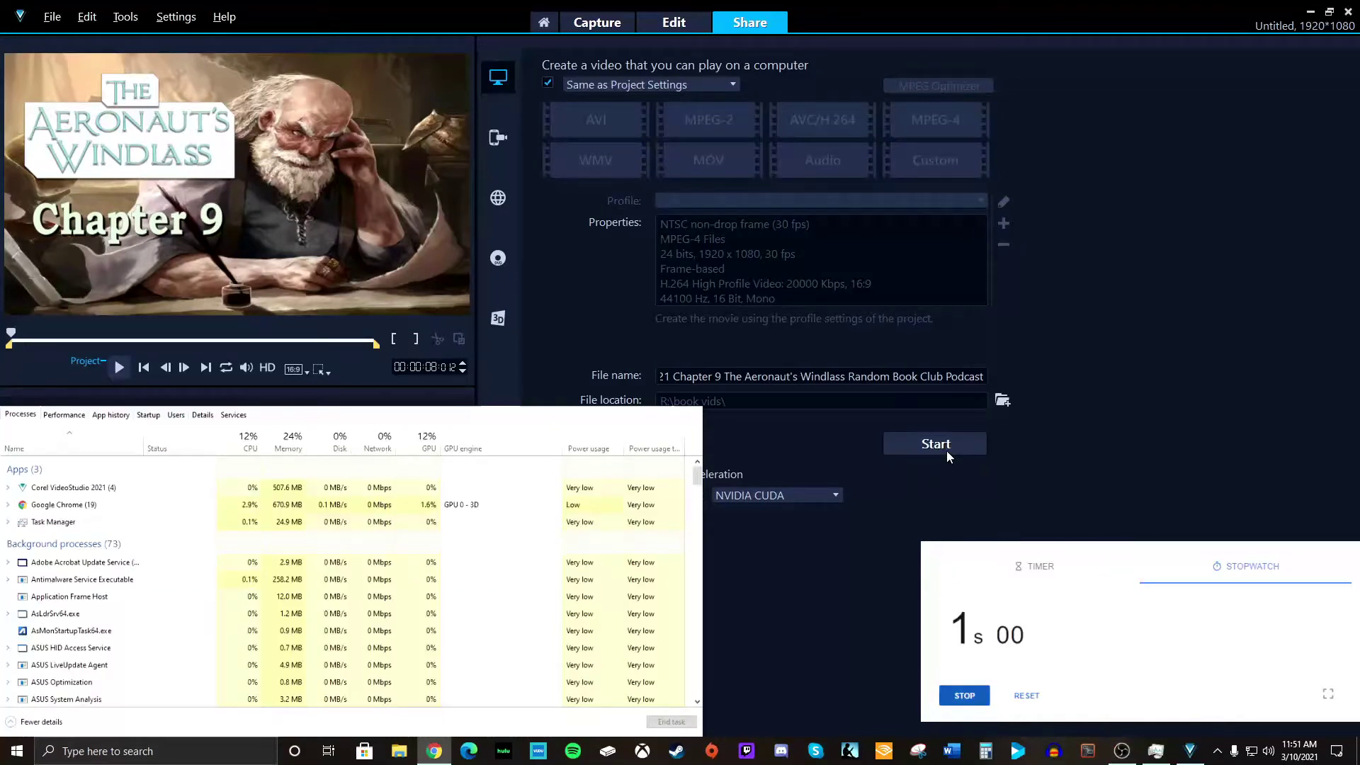
Render the Chapter 9 podcast with Smart Render in about 1m 50s, then close the success message.
{"action": "left_click", "coordinate": [947, 452]}
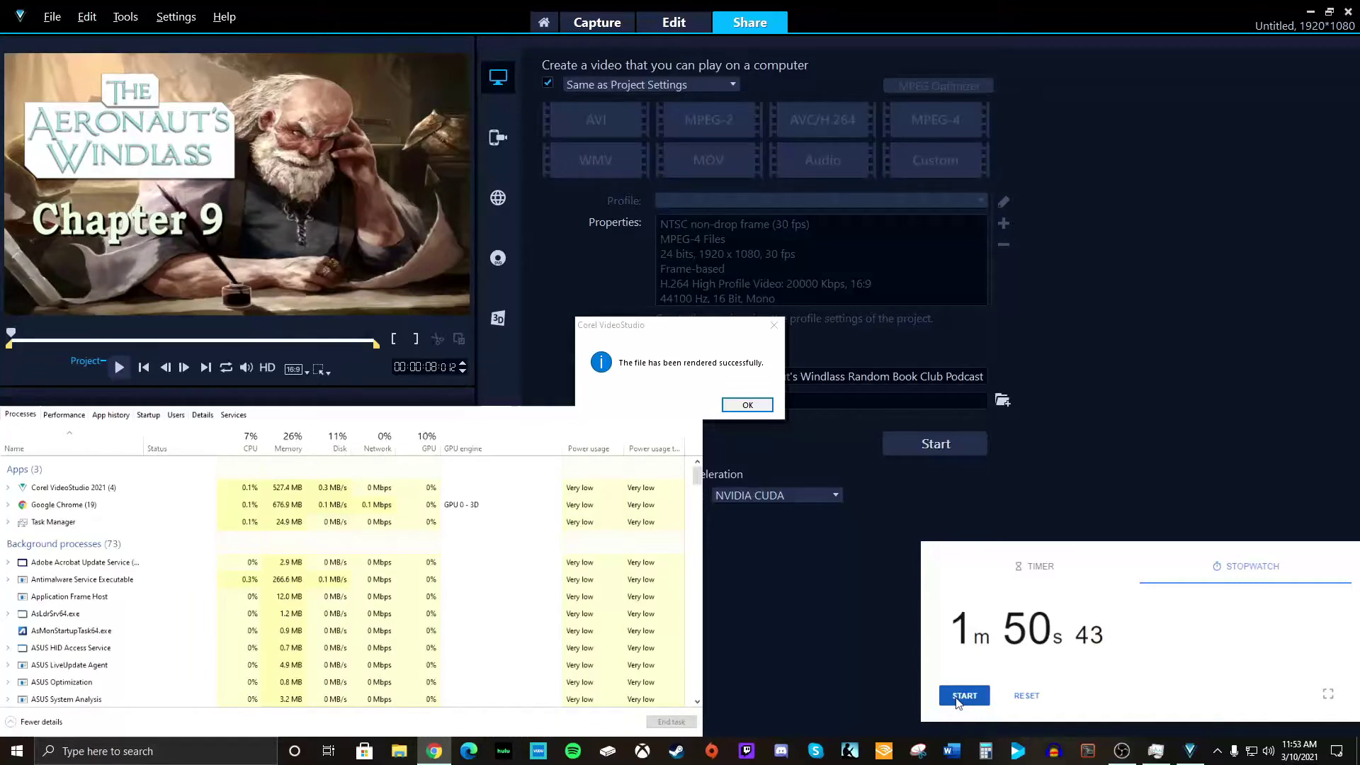
{"action": "left_click", "coordinate": [760, 405]}
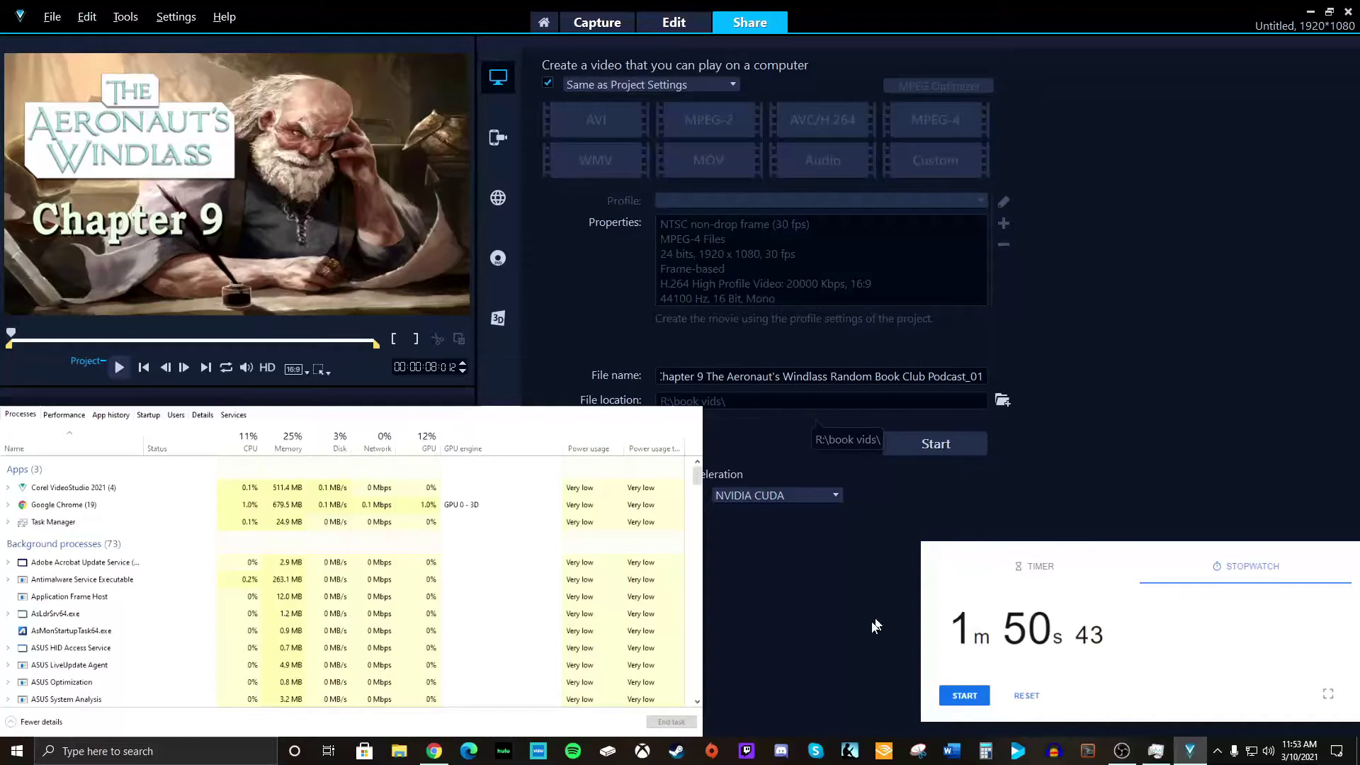
Open R:\book vids in File Explorer to view the 4.85 GB Chapter 9 podcast MP4.
{"action": "left_click", "coordinate": [399, 756]}
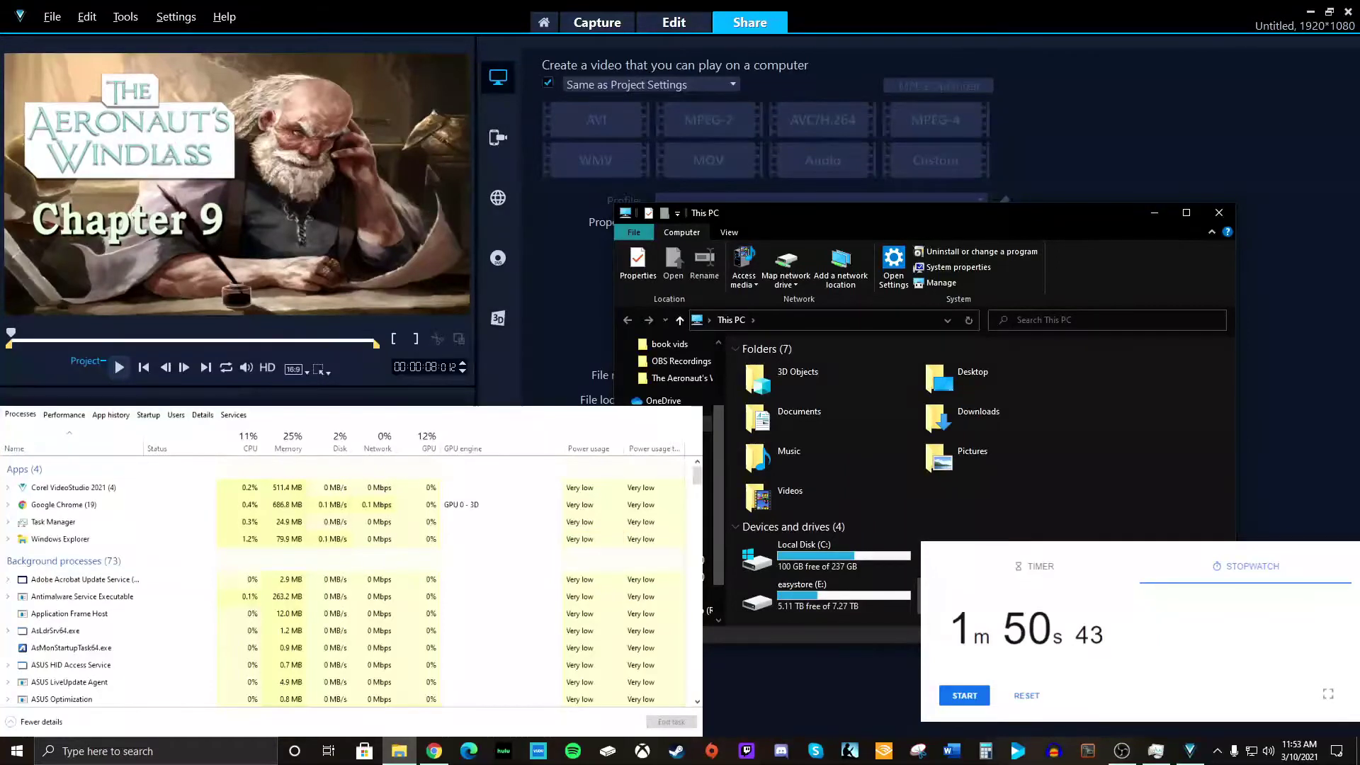
{"action": "double_click", "coordinate": [791, 405]}
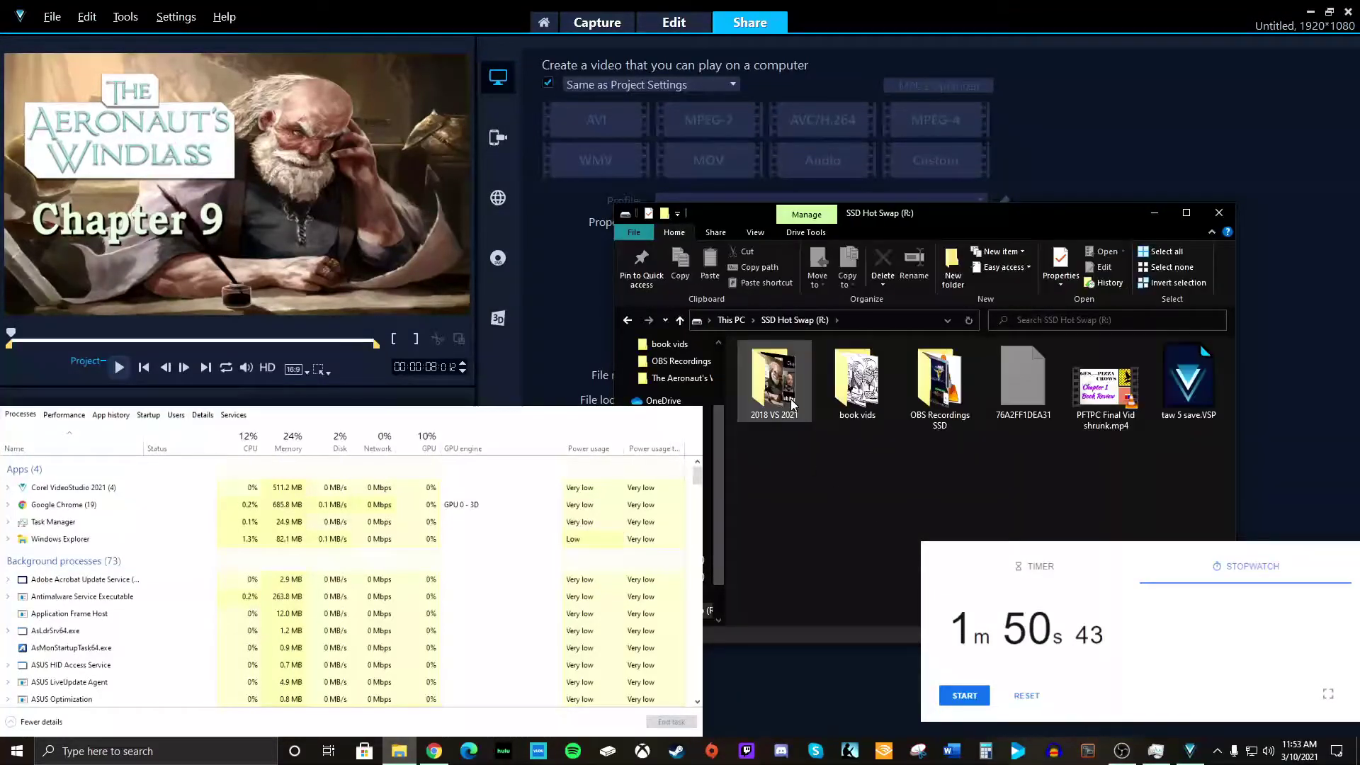
{"action": "double_click", "coordinate": [858, 389]}
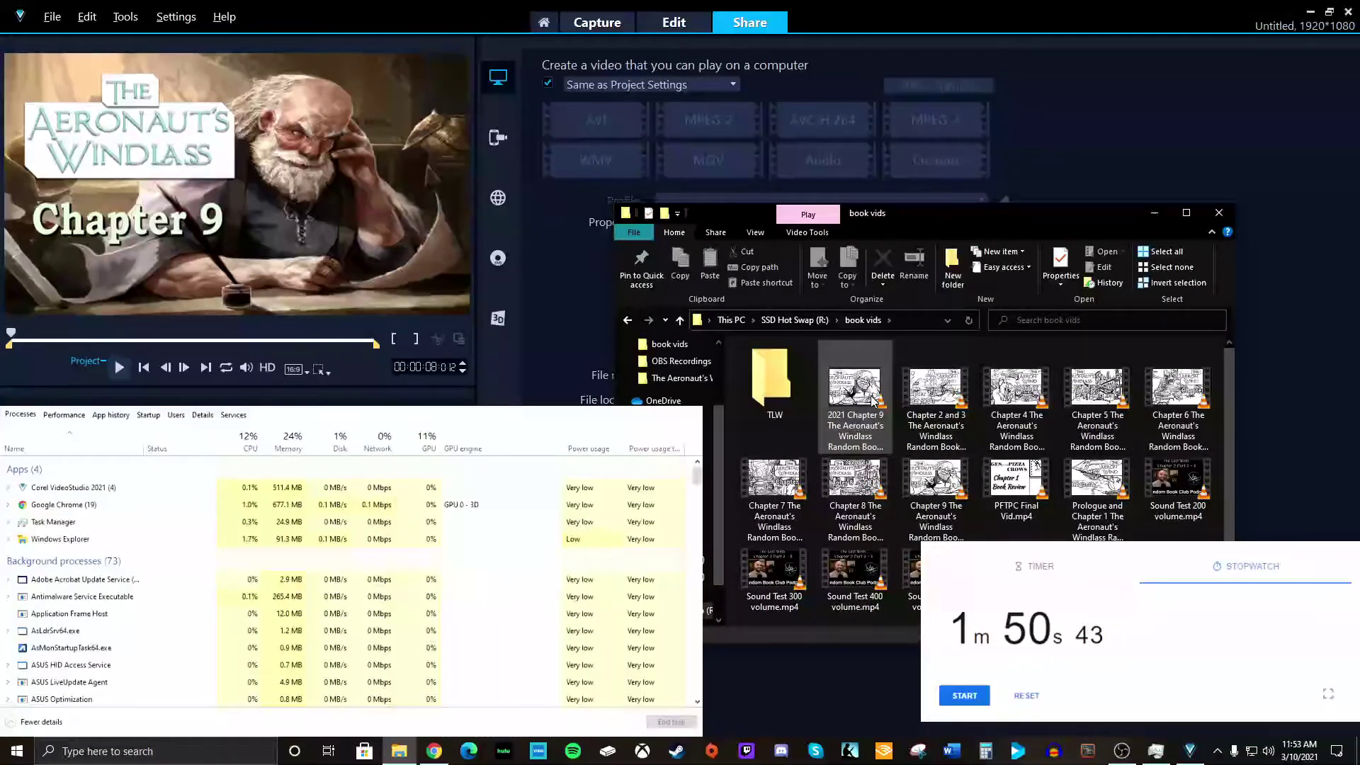
{"action": "double_click", "coordinate": [919, 479]}
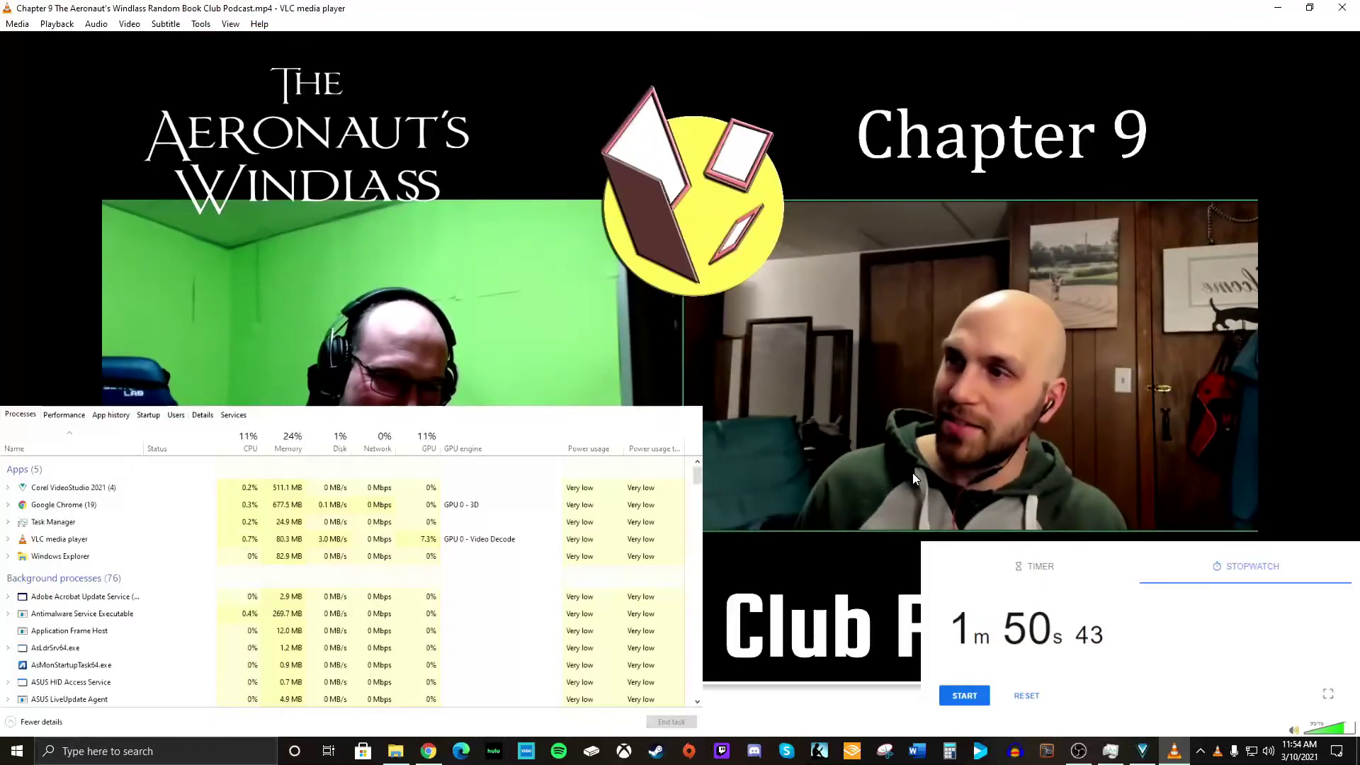
{"action": "left_click", "coordinate": [1345, 13]}
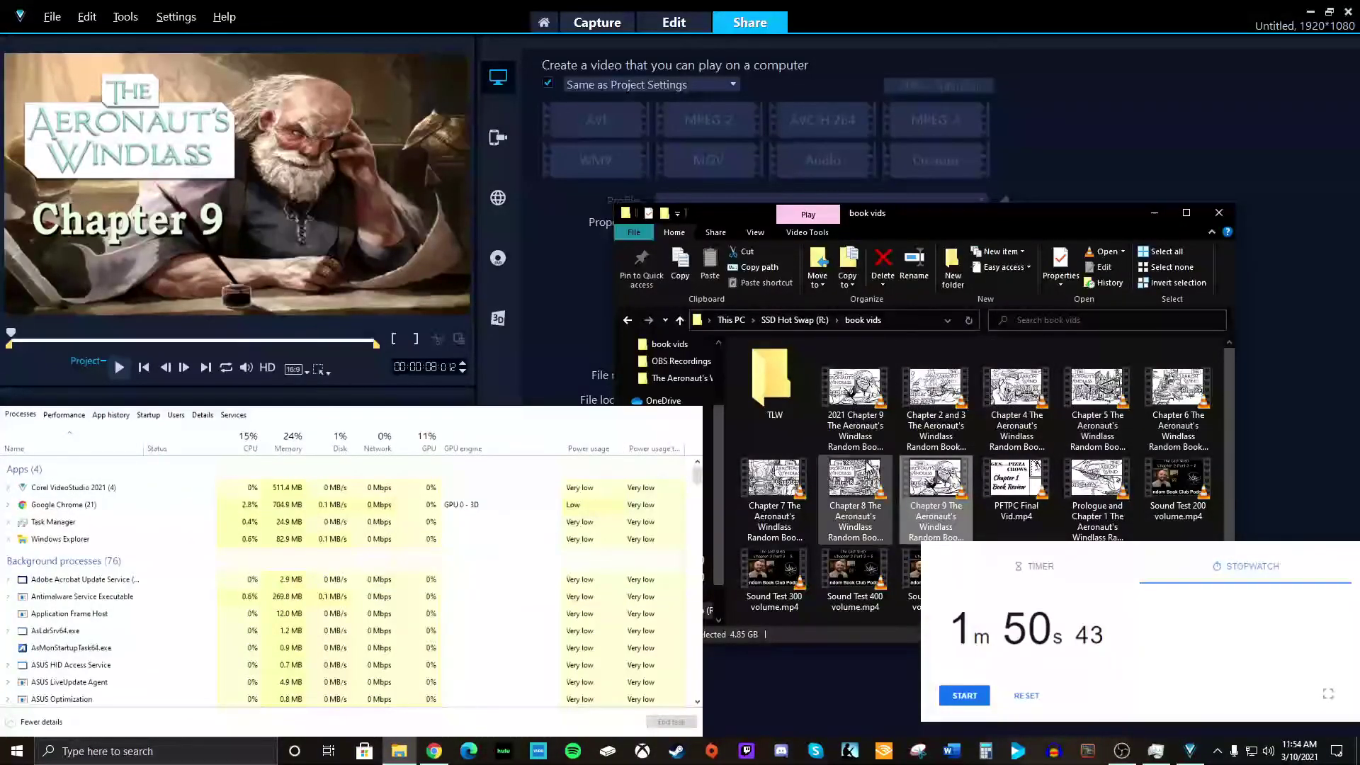
{"action": "double_click", "coordinate": [865, 395]}
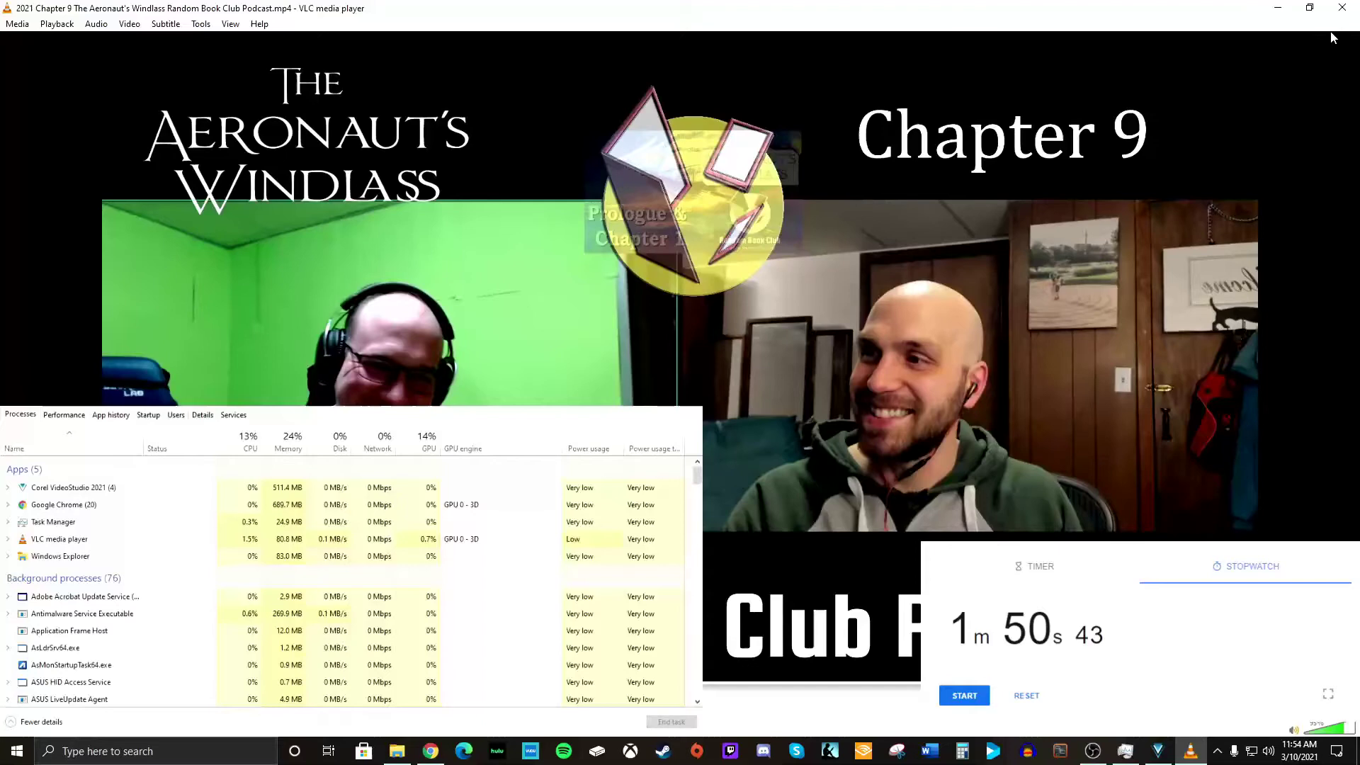
{"action": "left_click", "coordinate": [1342, 7]}
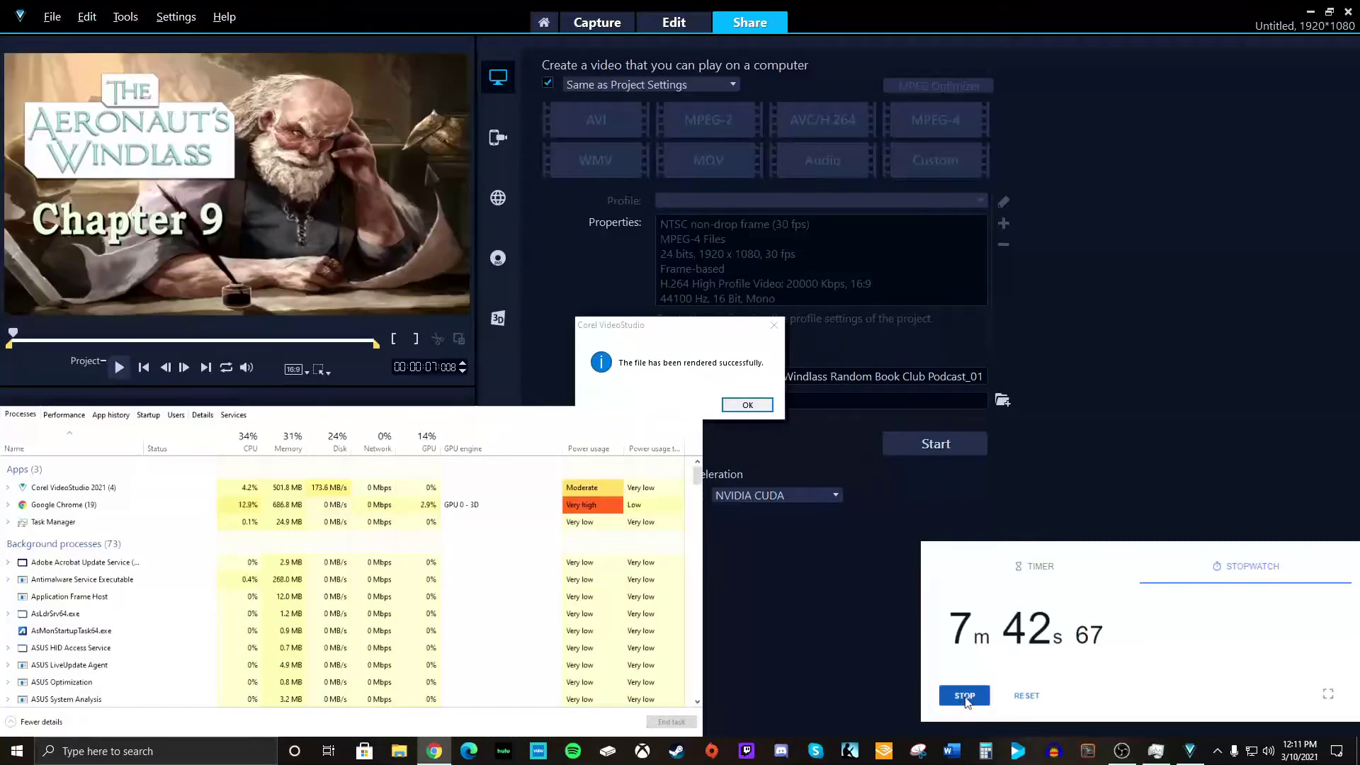
Stop the stopwatch at 7m 42s and close the 'rendered successfully' dialog.
{"action": "left_click", "coordinate": [964, 700]}
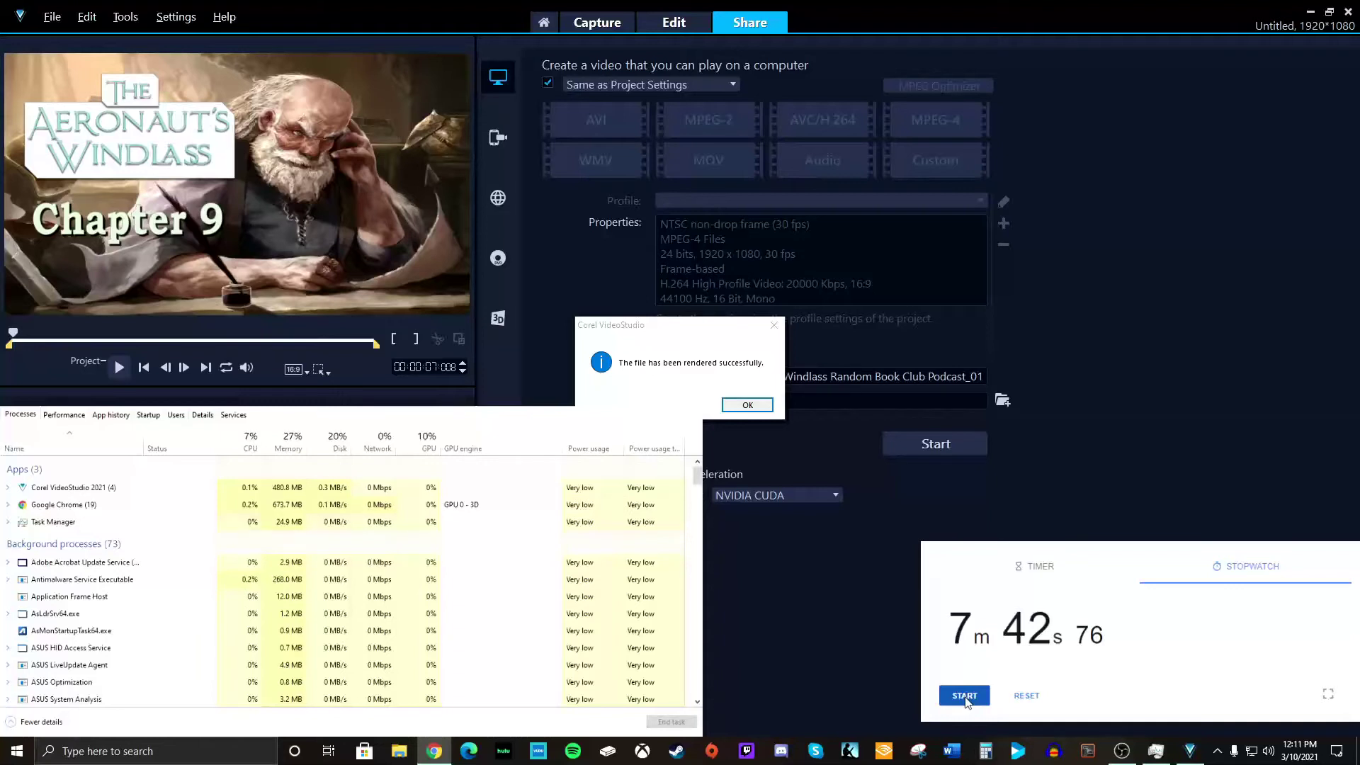
{"action": "left_click", "coordinate": [747, 405]}
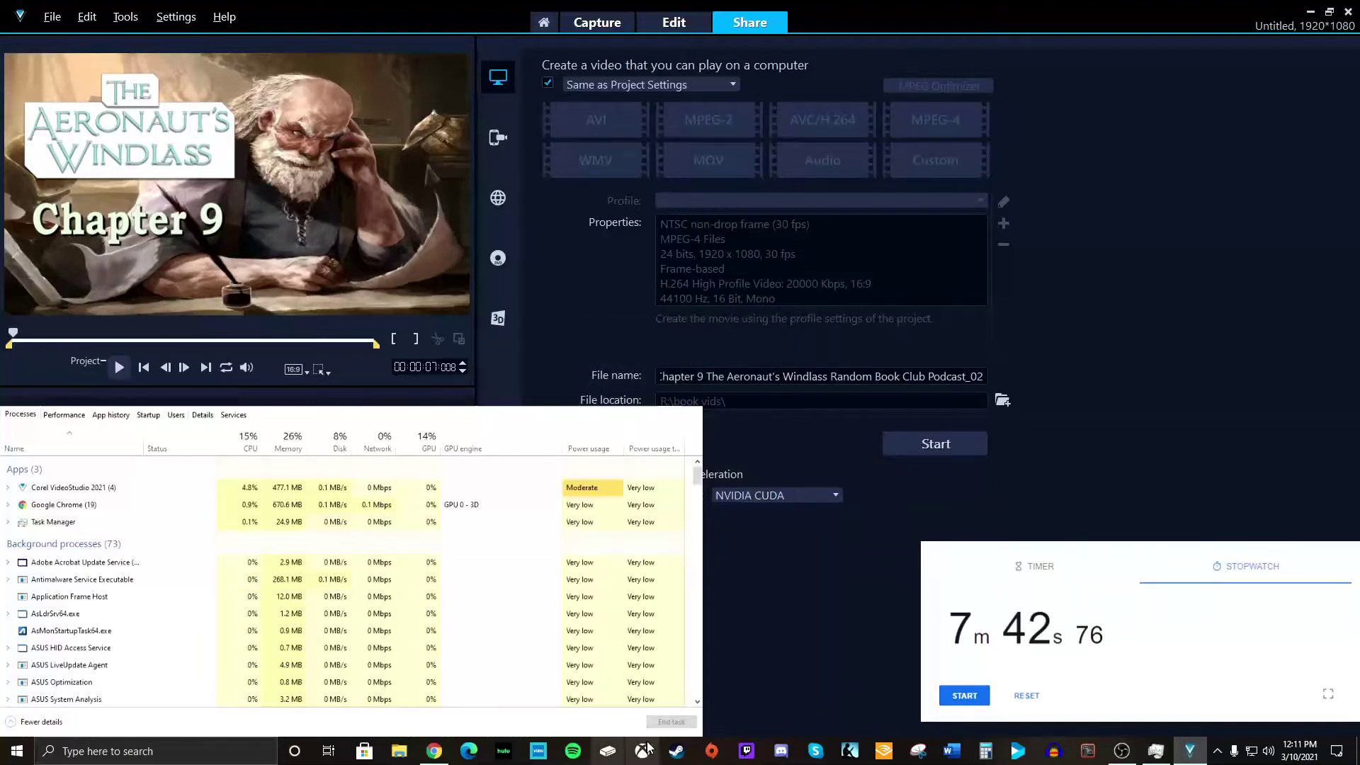
Play the _01 Chapter 9 podcast MP4 from R:\book vids in VLC.
{"action": "left_click", "coordinate": [399, 751]}
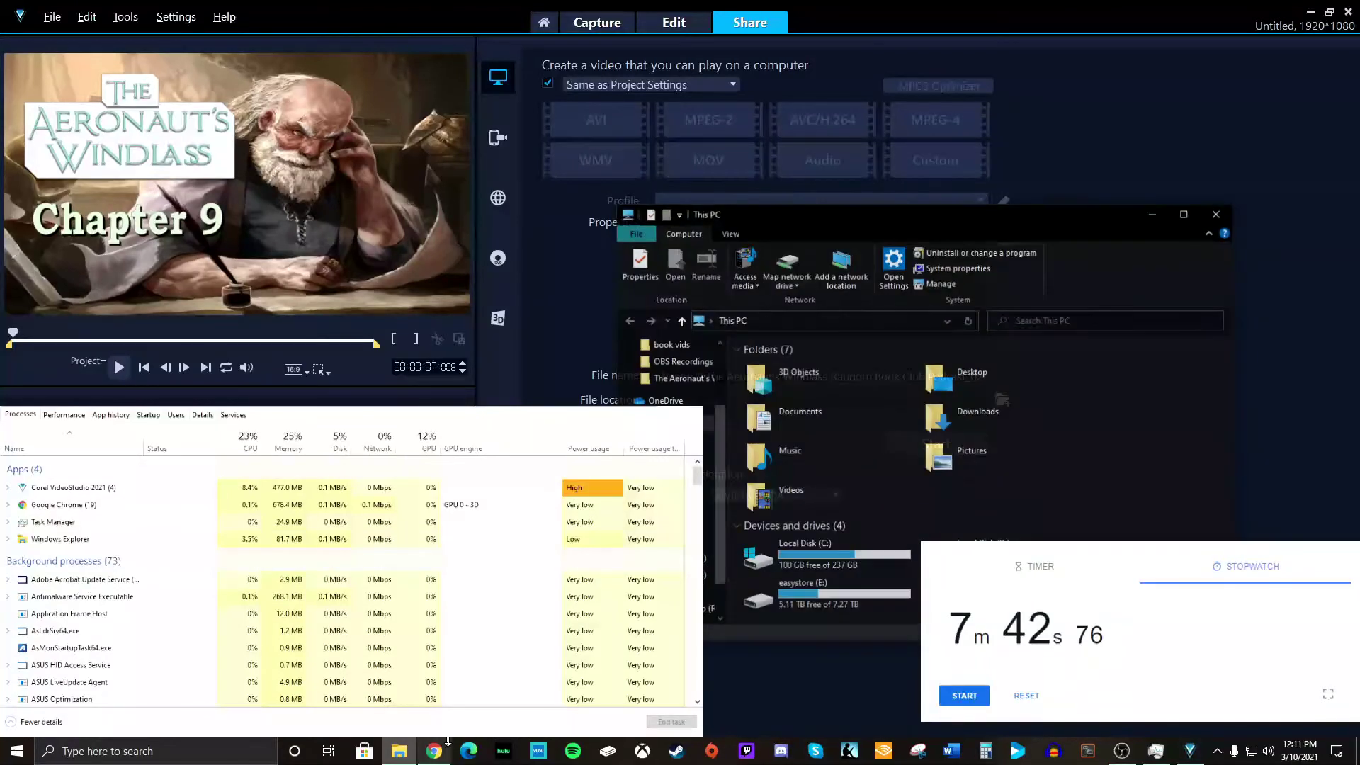
{"action": "double_click", "coordinate": [918, 595]}
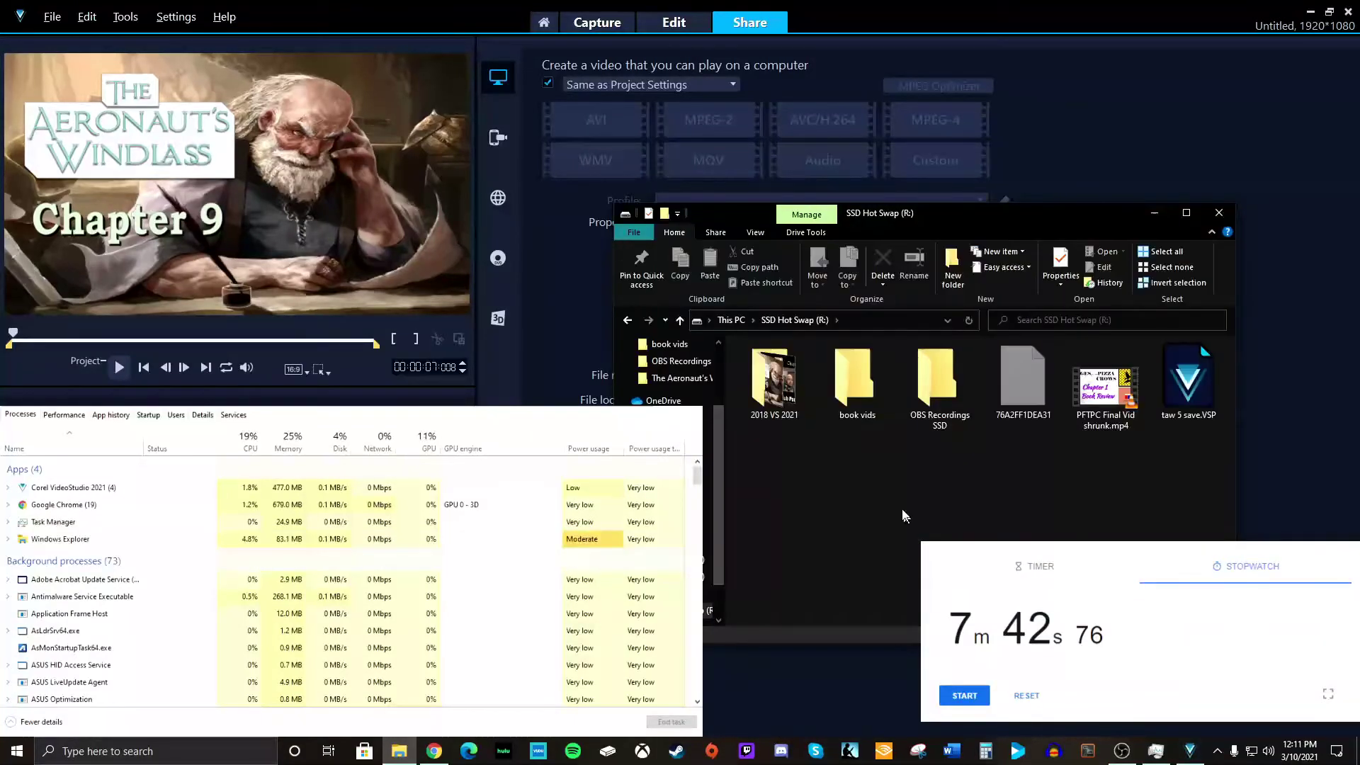
{"action": "double_click", "coordinate": [867, 389]}
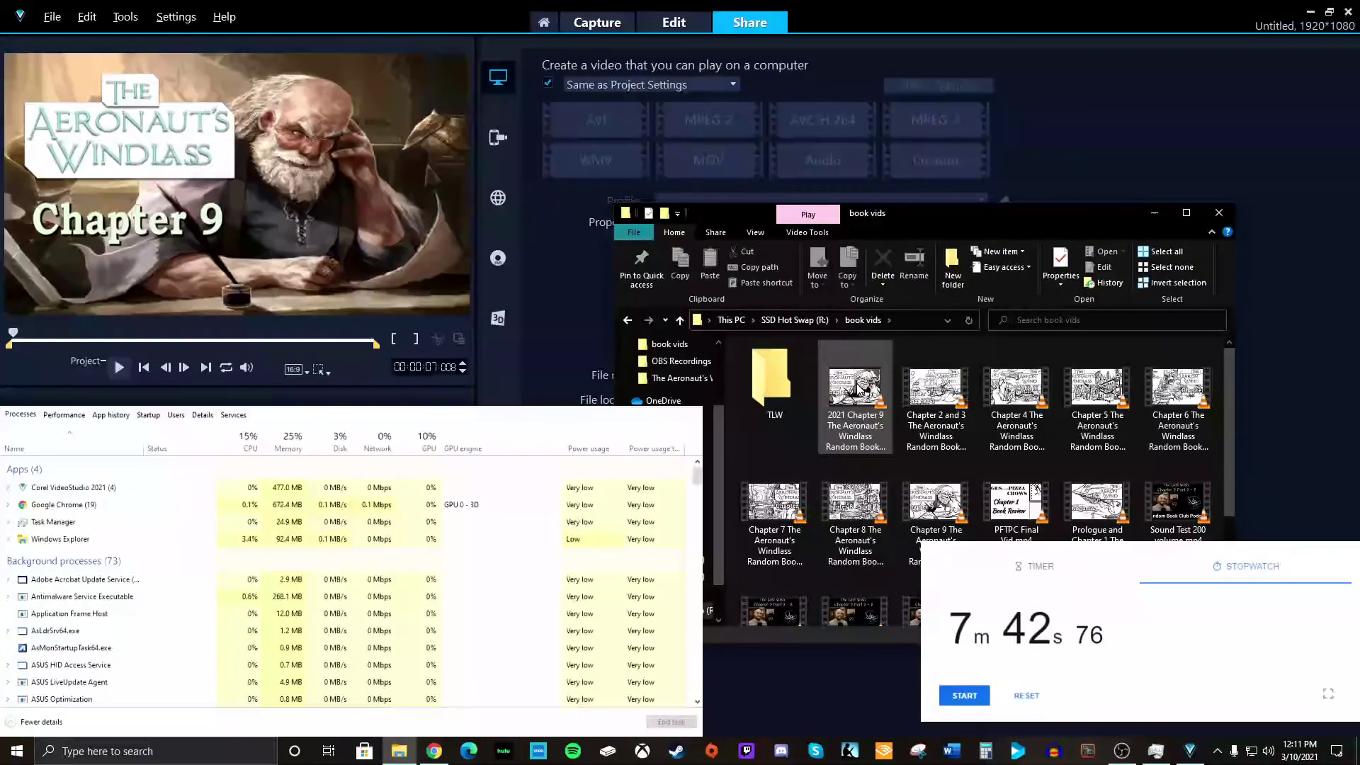
{"action": "double_click", "coordinate": [858, 388]}
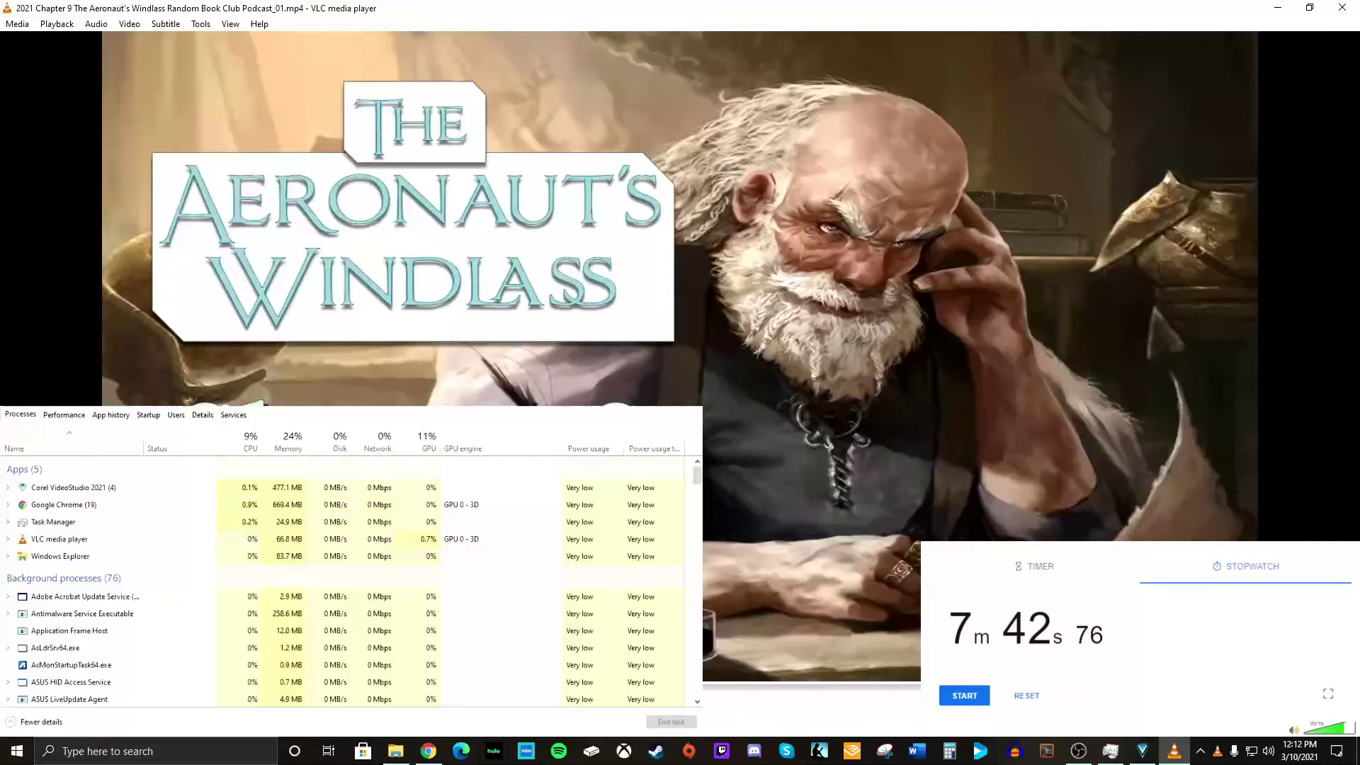
Quit VLC media player with Ctrl+Q.
{"action": "key", "text": "ctrl+q"}
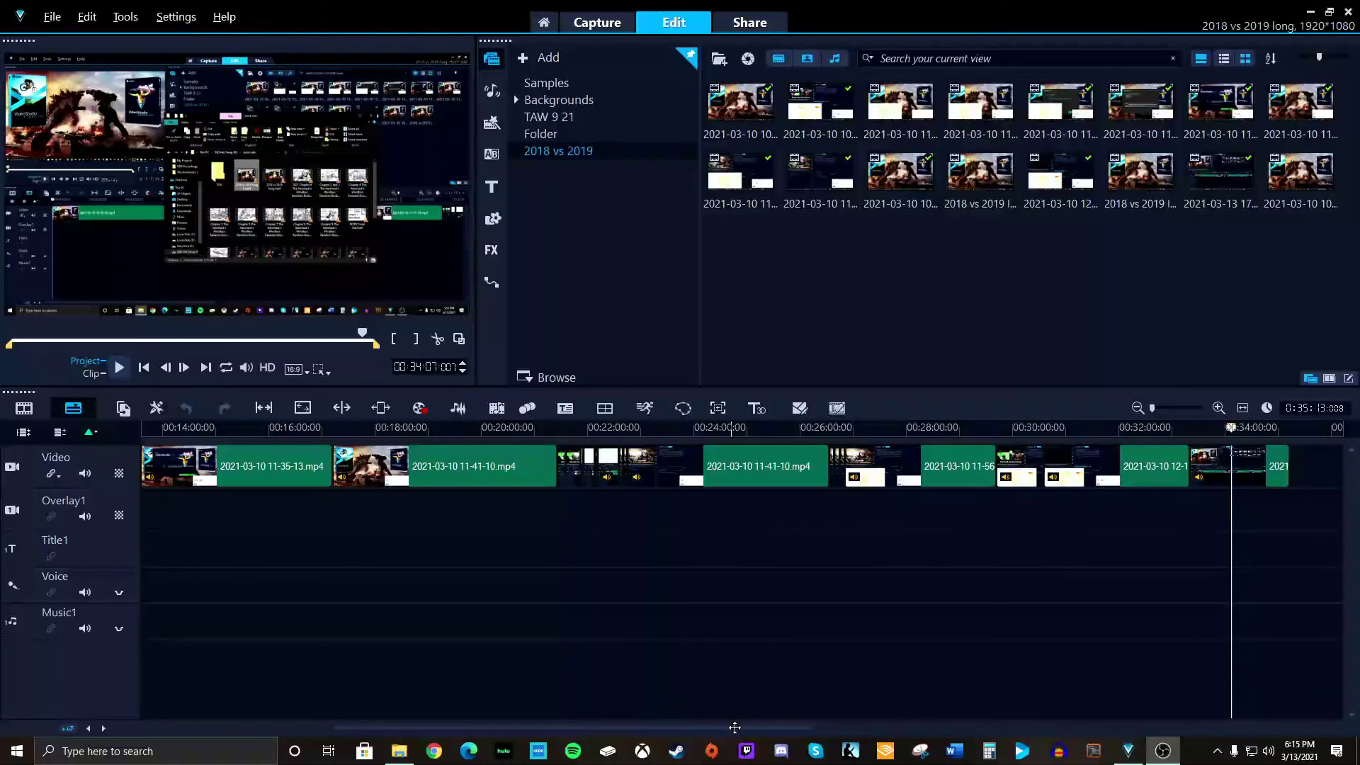
Move the book vids window, listing 2018 vs 2019 long.mp4 and long 2.mp4, left over VideoStudio.
{"action": "mouse_move", "coordinate": [733, 722]}
{"action": "left_mouse_down"}
{"action": "mouse_move", "coordinate": [470, 722]}
{"action": "mouse_move", "coordinate": [709, 728]}
{"action": "left_mouse_up"}
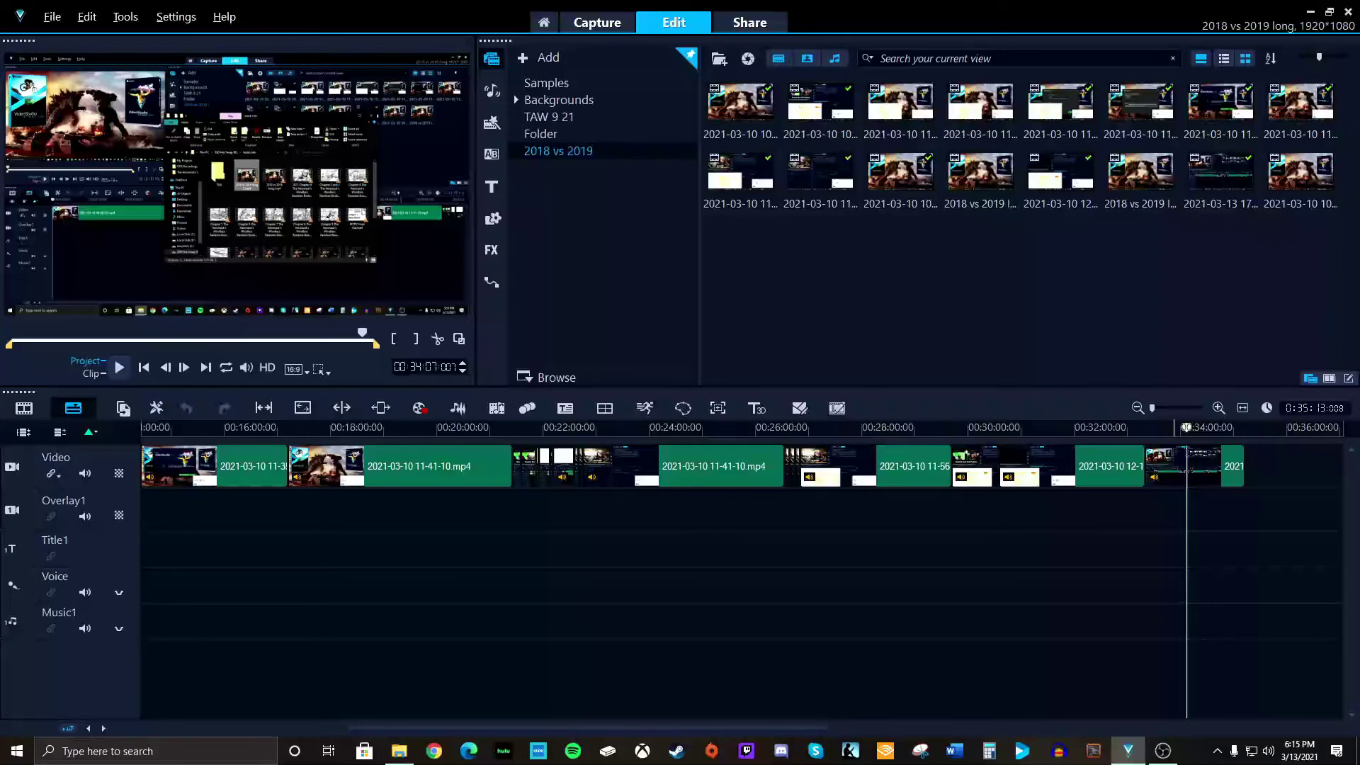
{"action": "key", "text": "alt+Tab"}
{"action": "left_click_drag", "start_coordinate": [835, 212], "coordinate": [662, 212]}
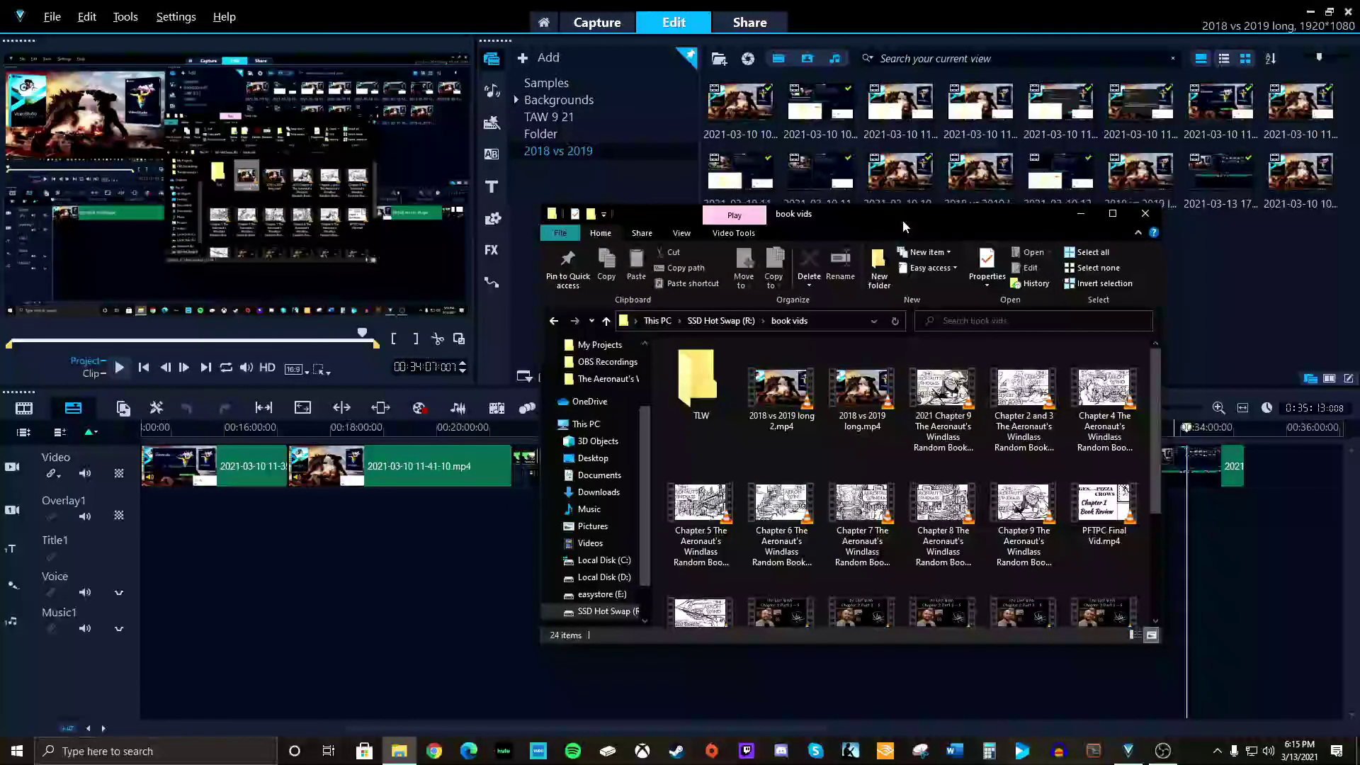
Nudge the book vids Explorer window aside and minimize it to reveal the 2018 vs 2019 long project timeline.
{"action": "left_click_drag", "start_coordinate": [902, 220], "coordinate": [919, 221]}
{"action": "left_click", "coordinate": [1097, 213]}
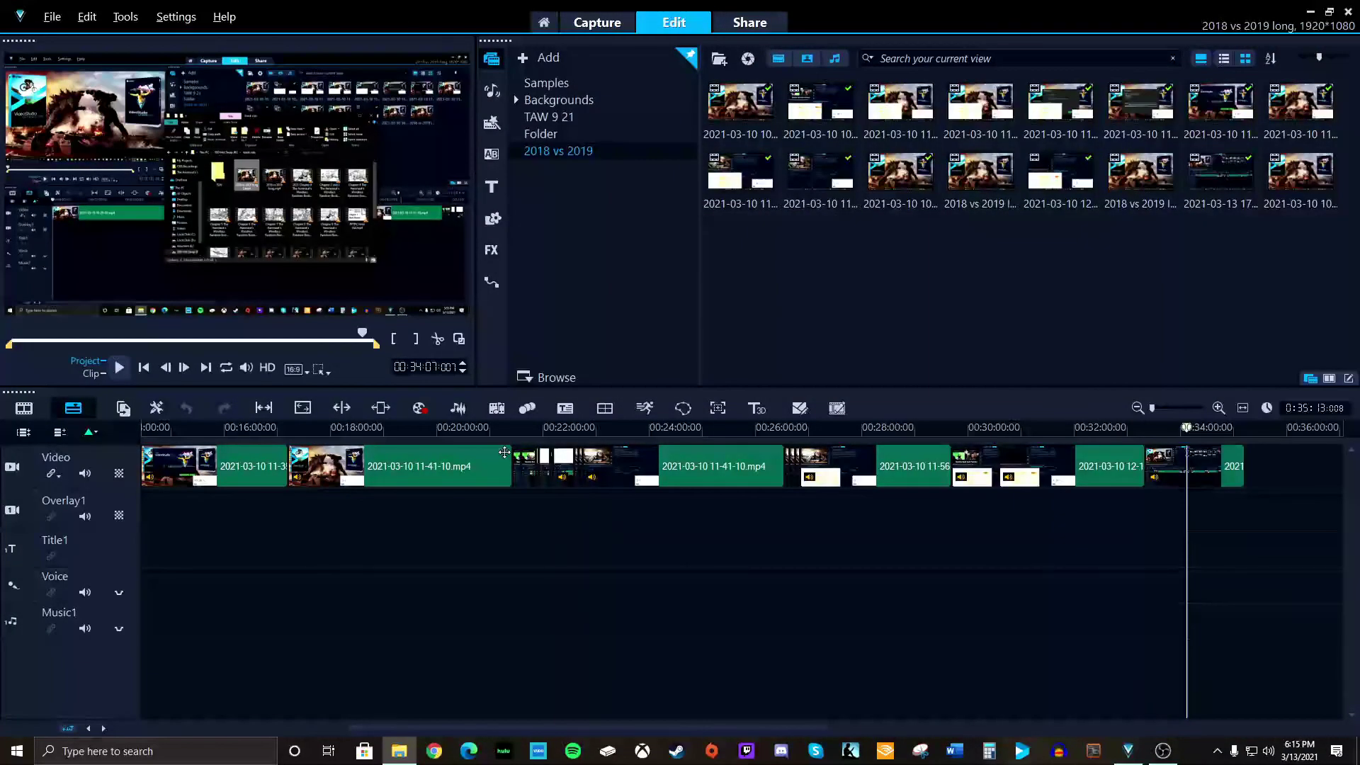